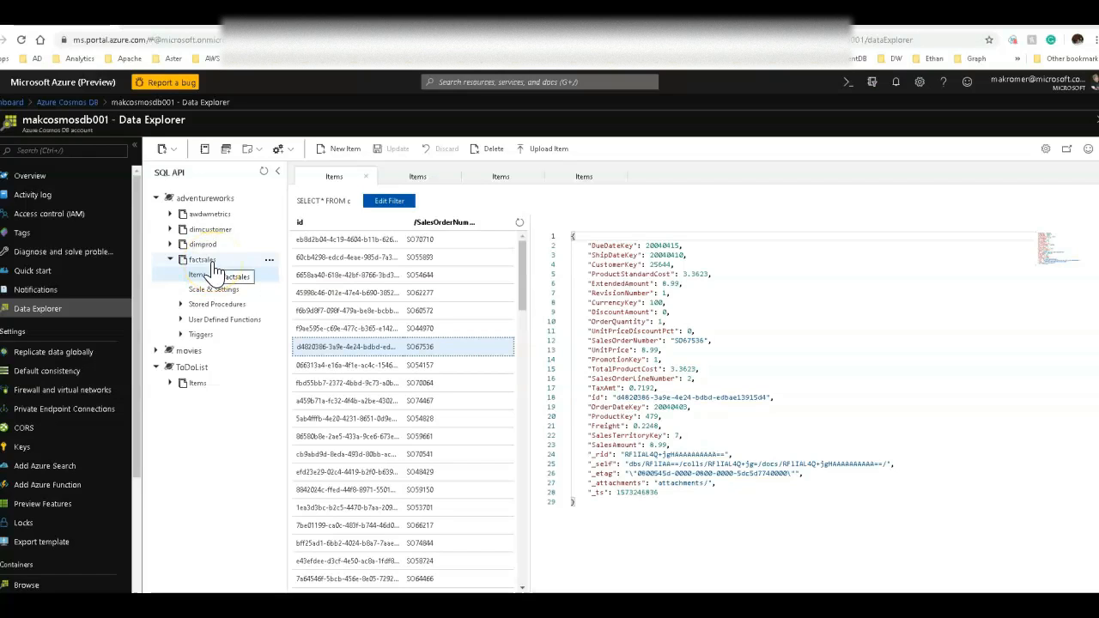
Open the factsales container's items and inspect several sales order documents.
click(215, 273)
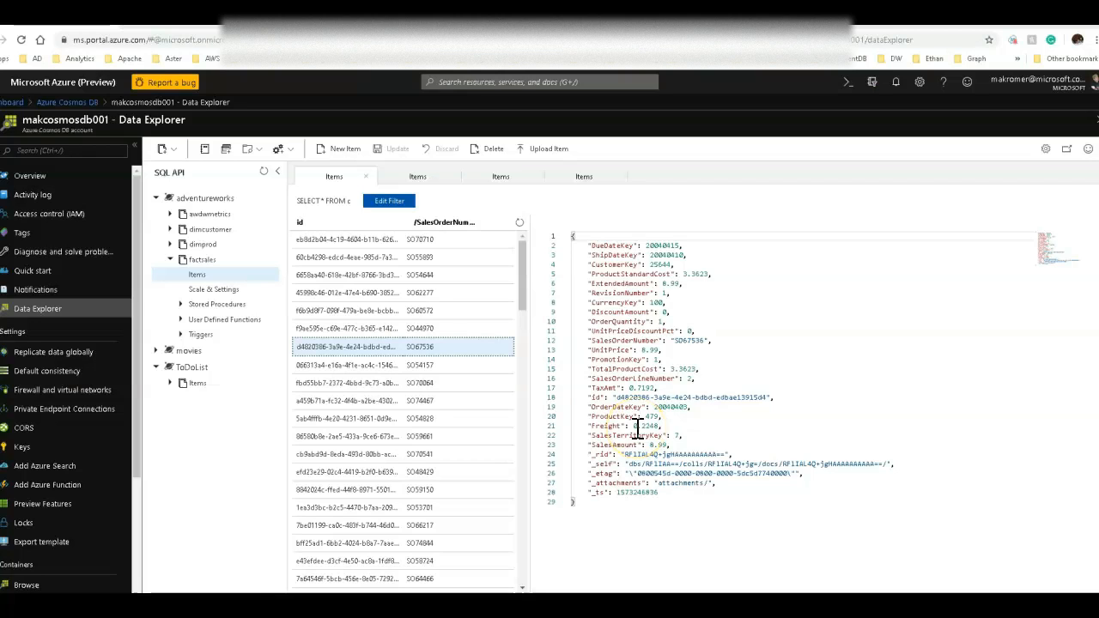
click(388, 368)
click(382, 348)
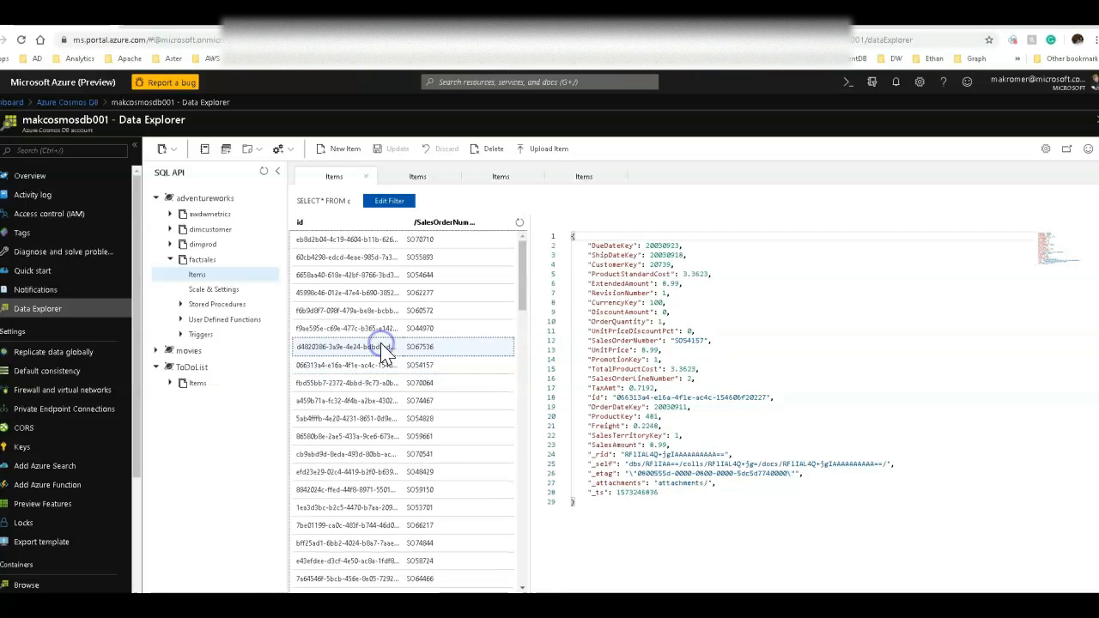
click(371, 328)
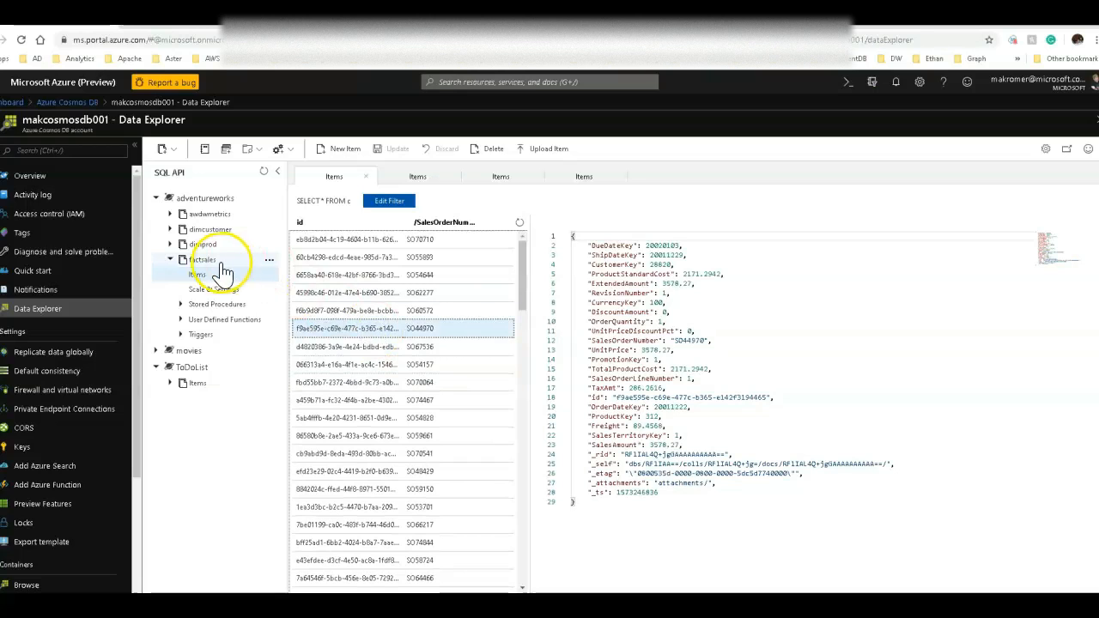
Open the dimprod container's items and scroll through the selected product document.
click(176, 247)
click(199, 262)
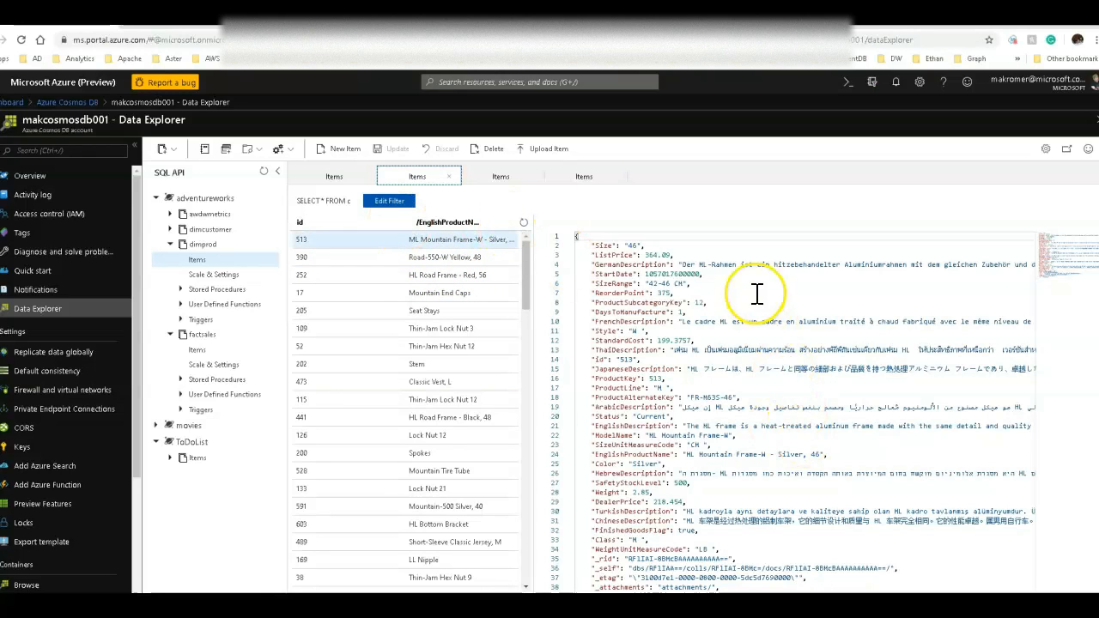
scroll(756, 477, down, 1)
scroll(755, 477, down, 2)
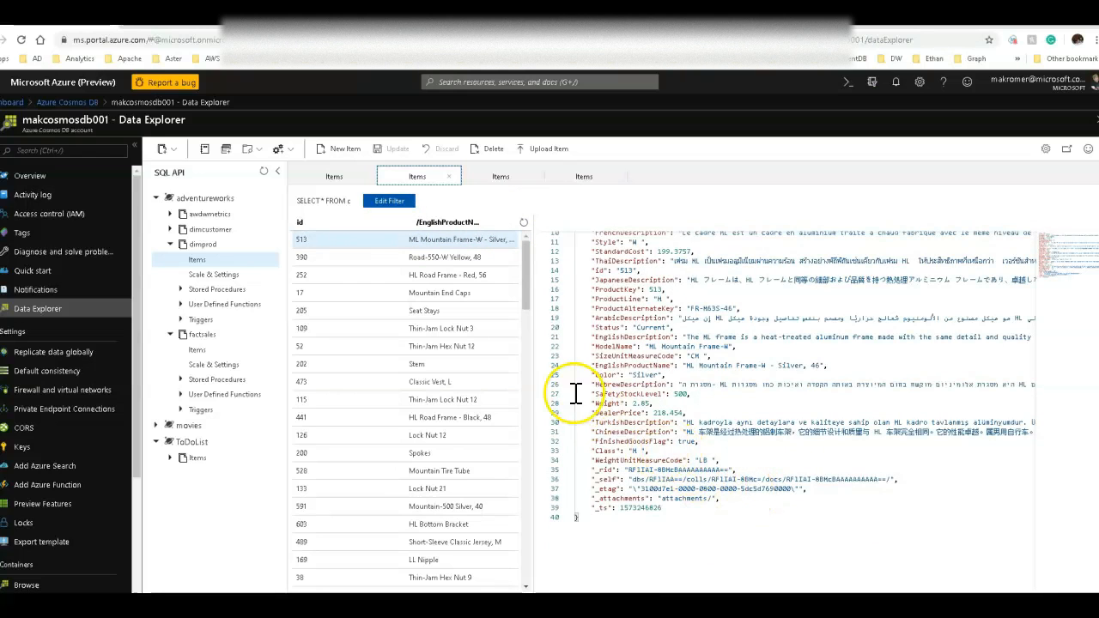
Open the dimcustomer container's items, then collapse the containers in the adventureworks database tree.
click(168, 229)
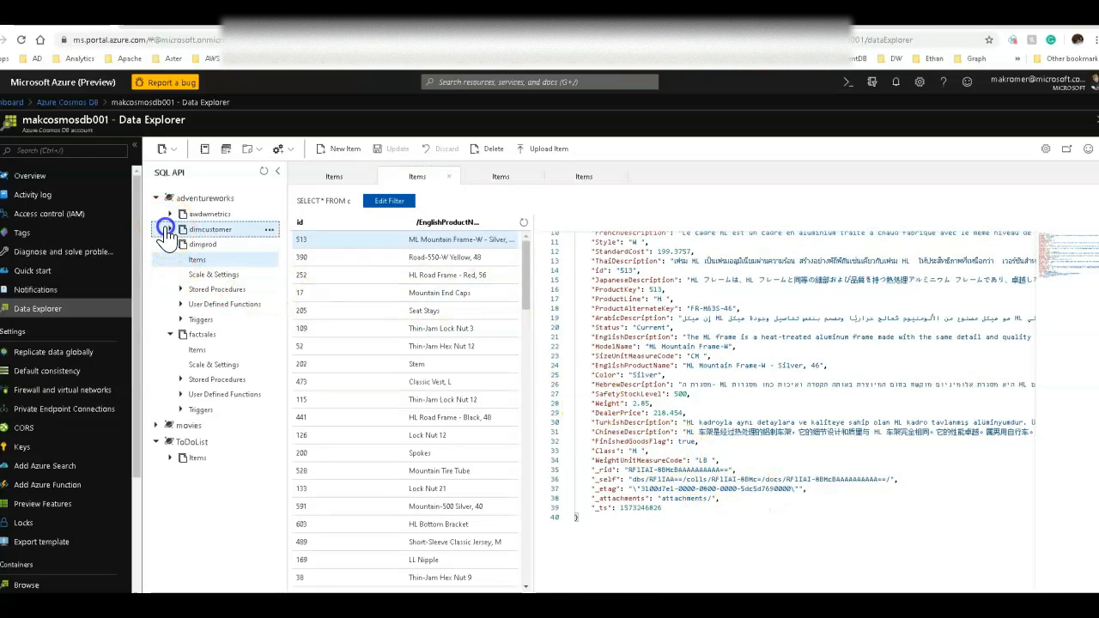
click(190, 245)
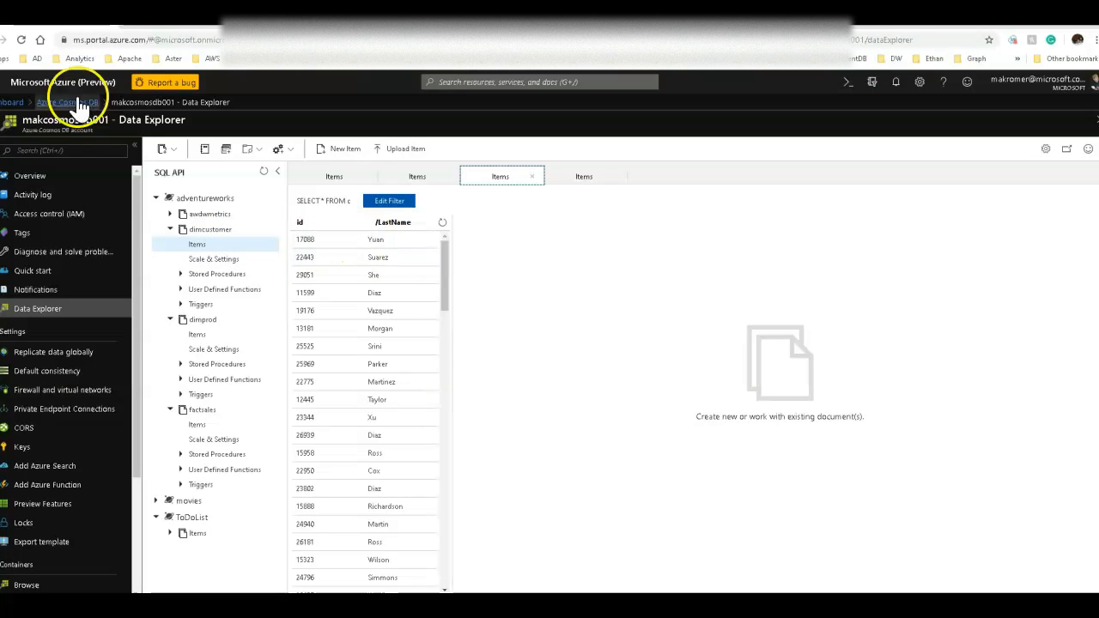
click(172, 229)
click(170, 245)
click(169, 259)
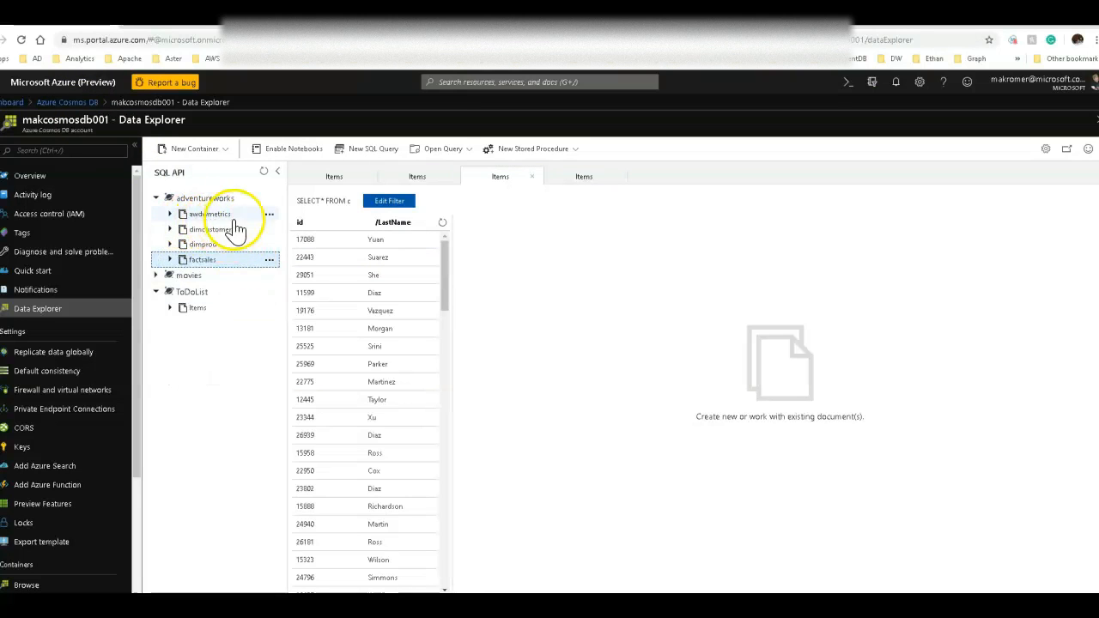
Open the awdwmetrics container's items and inspect an AverageSales metric document.
click(171, 214)
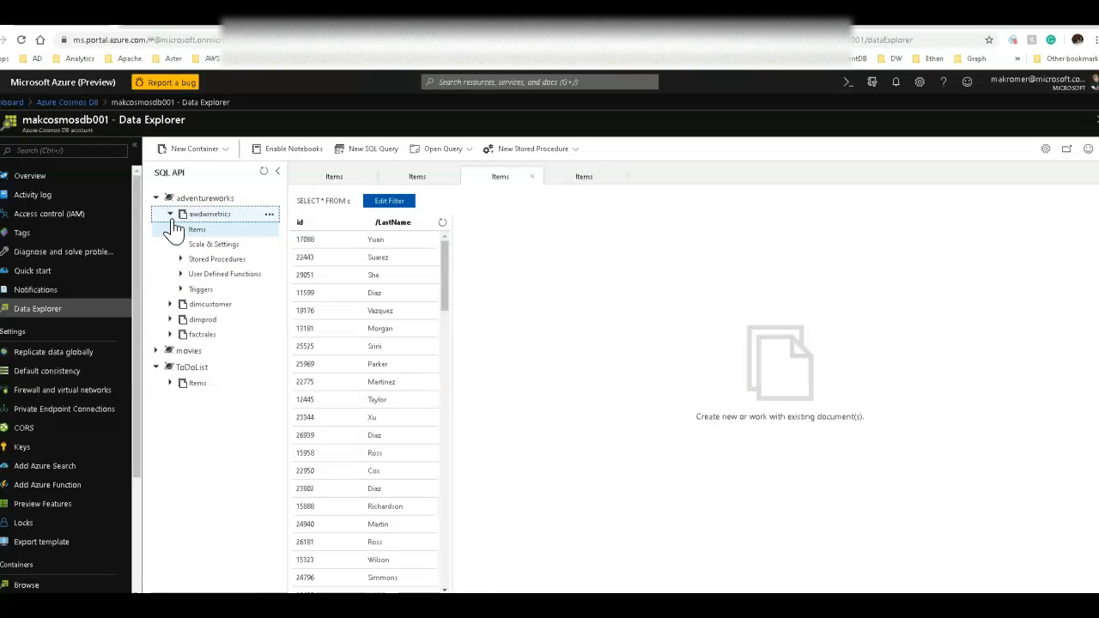
click(197, 230)
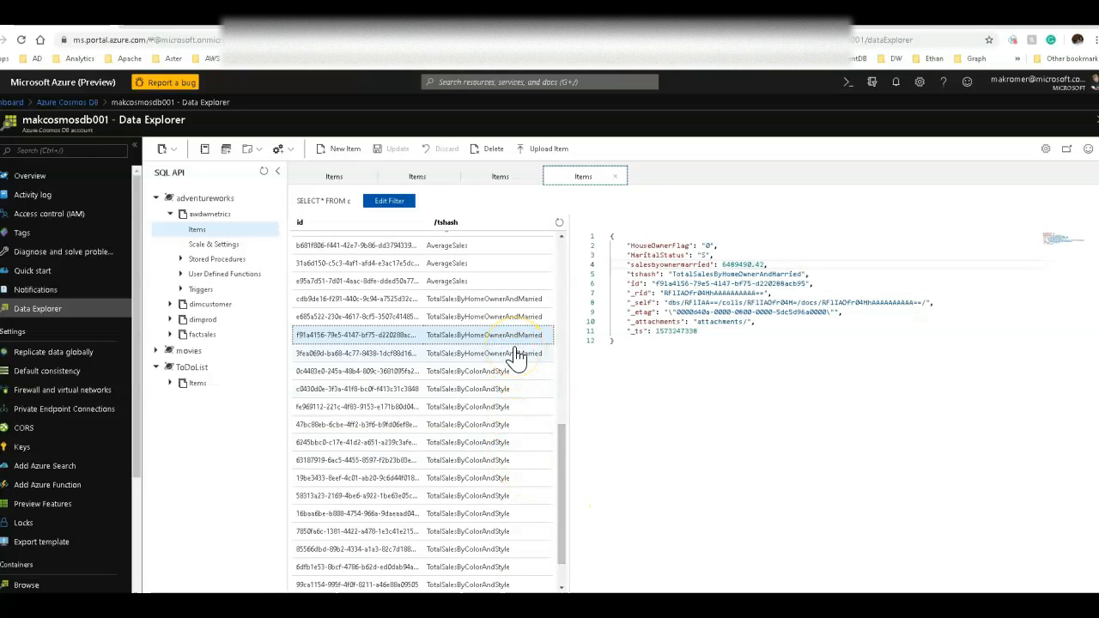
click(483, 252)
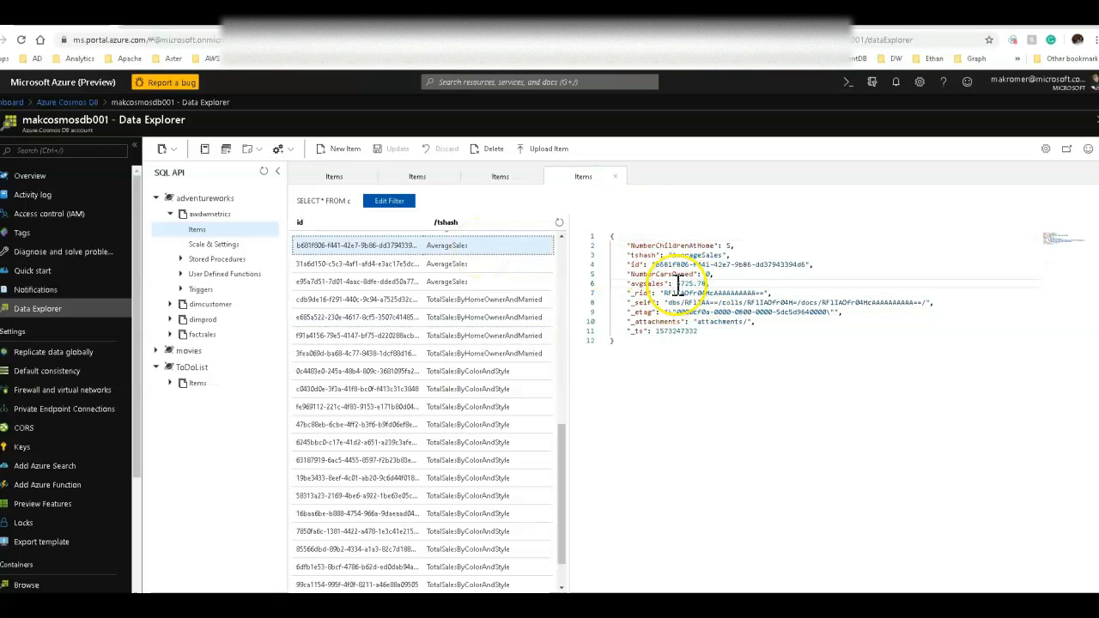
drag(708, 274, 704, 275)
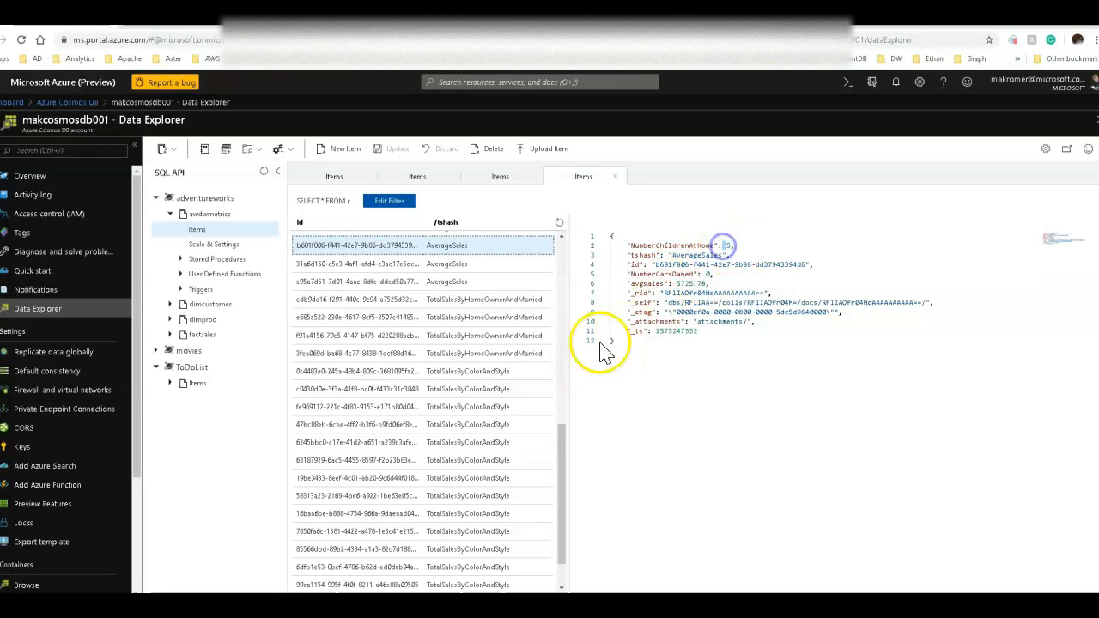
drag(559, 454, 563, 425)
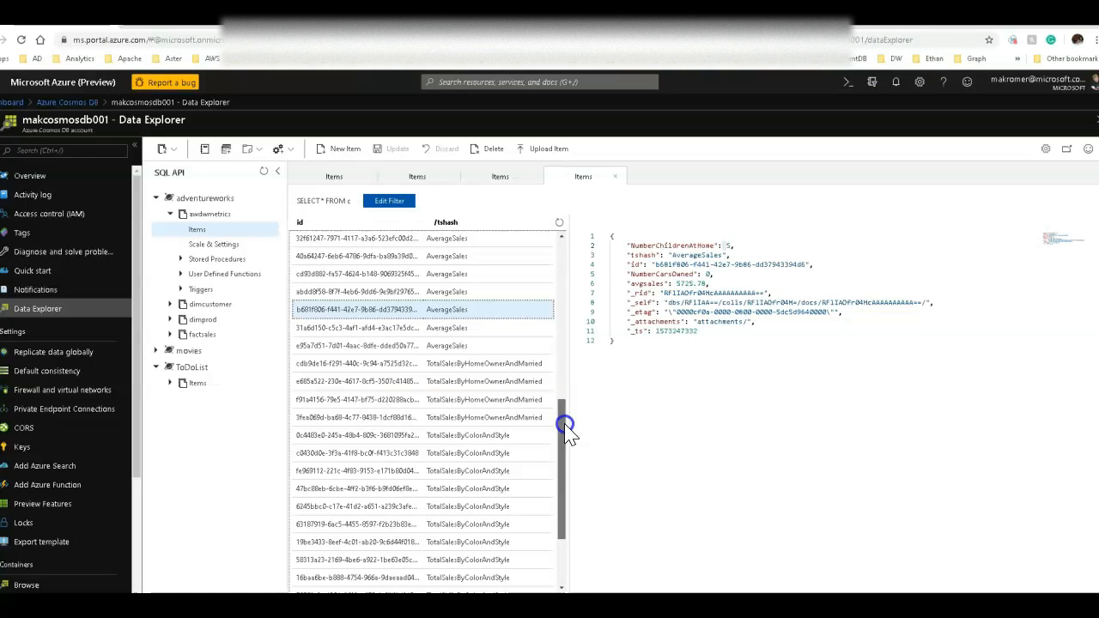
mouse_move(566, 429)
mouse_down()
mouse_move(569, 231)
mouse_move(559, 418)
mouse_up()
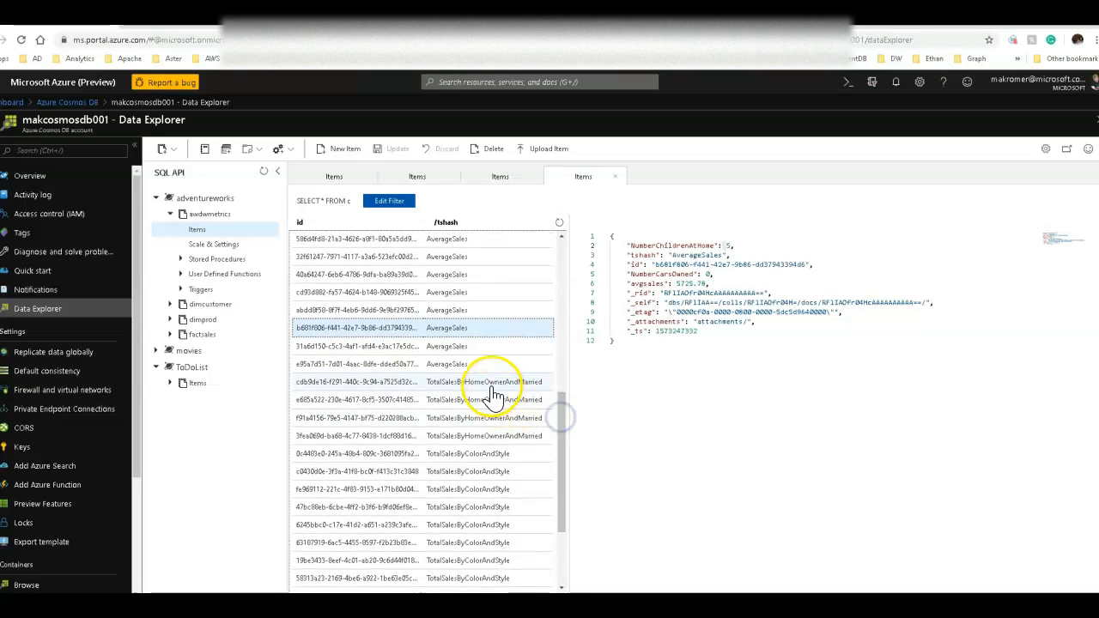
Inspect the TotalSalesByHomeOwnerAndMarried and TotalSalesByColorAndStyle documents in the awdwmetrics container.
click(490, 381)
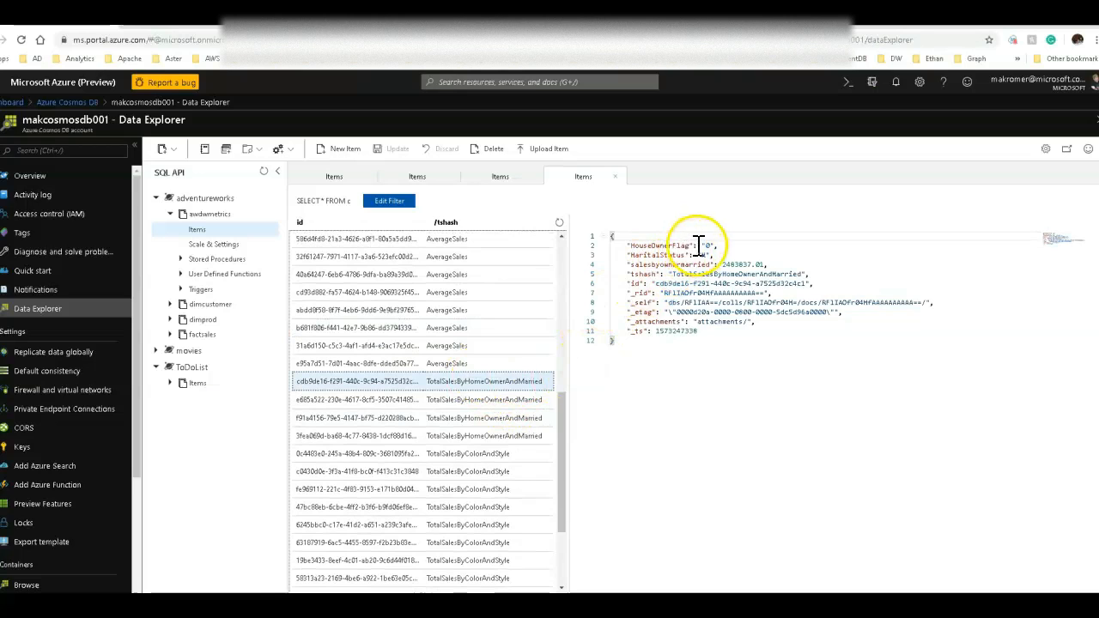
double_click(706, 245)
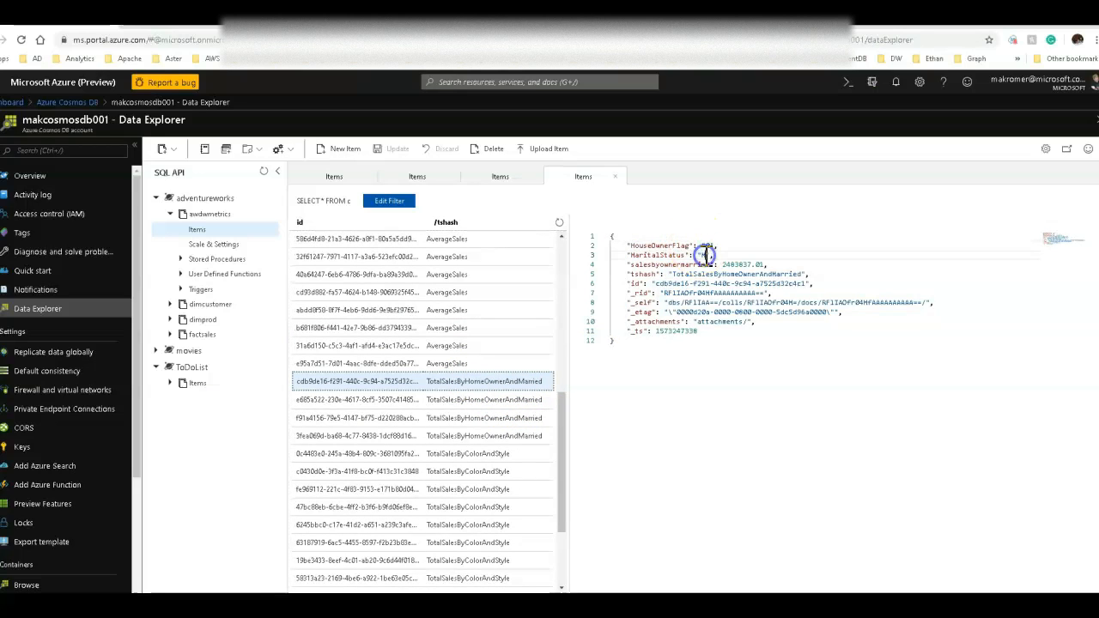
click(483, 403)
click(483, 417)
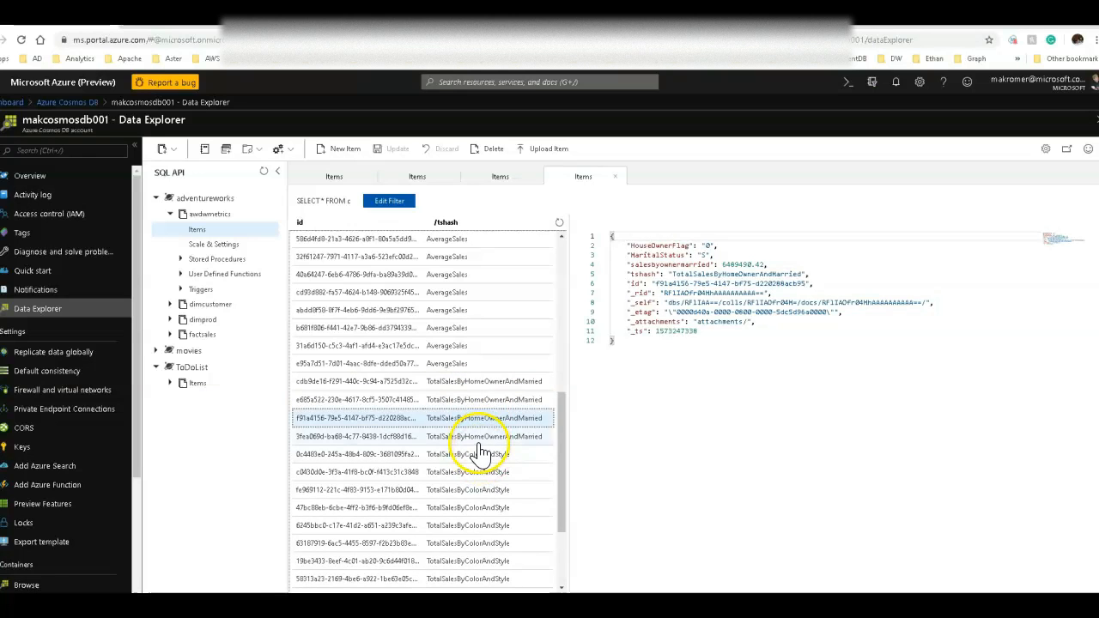
click(476, 436)
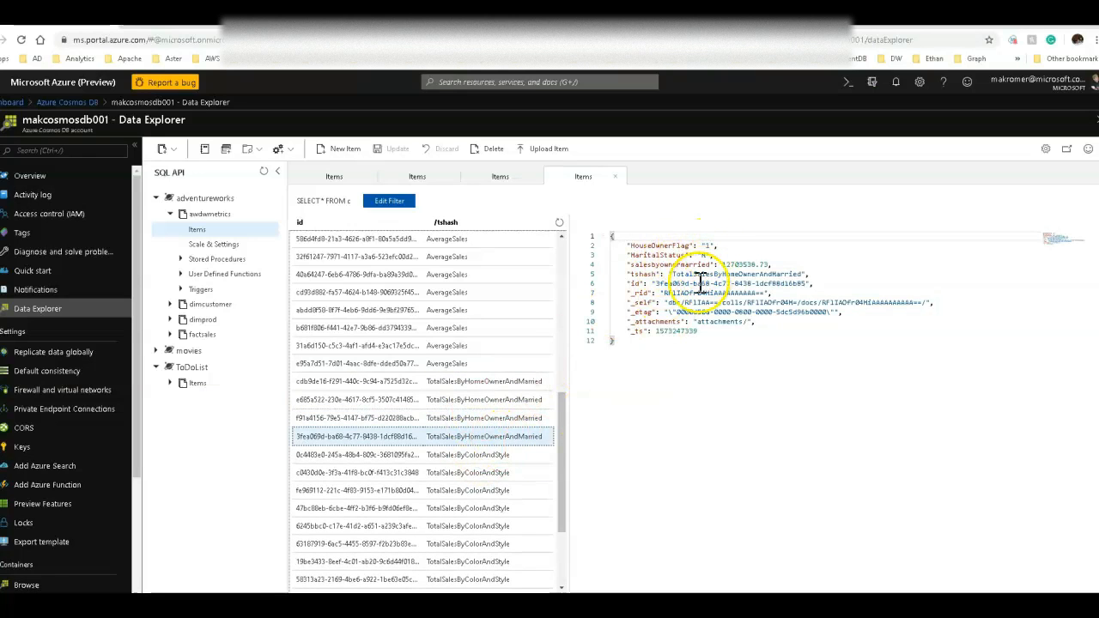
drag(727, 266, 755, 264)
scroll(460, 505, down, 1)
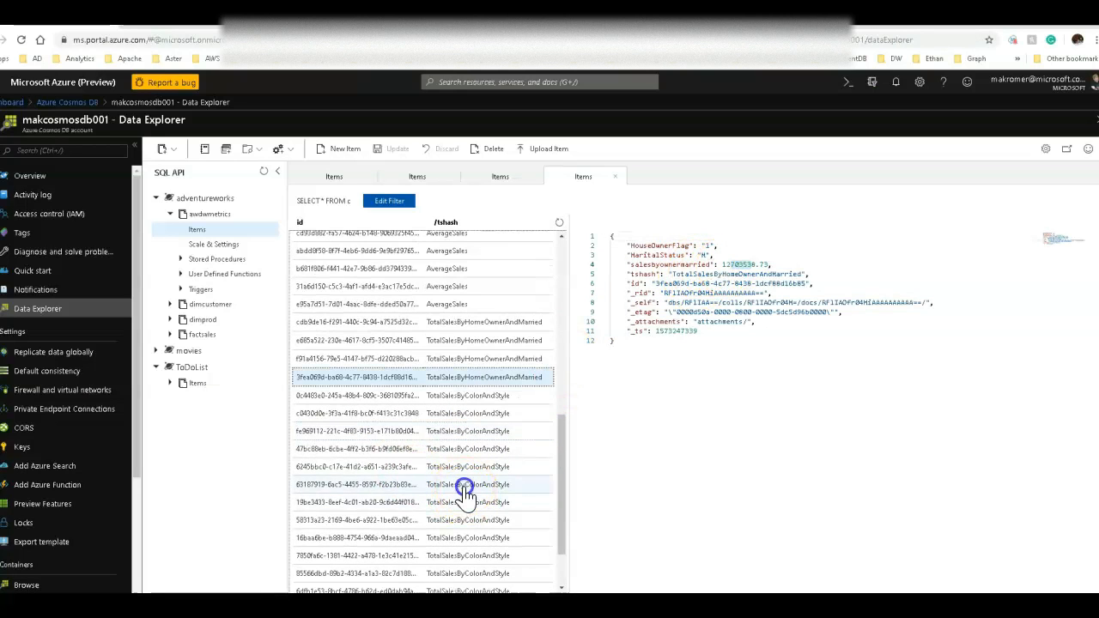
click(461, 485)
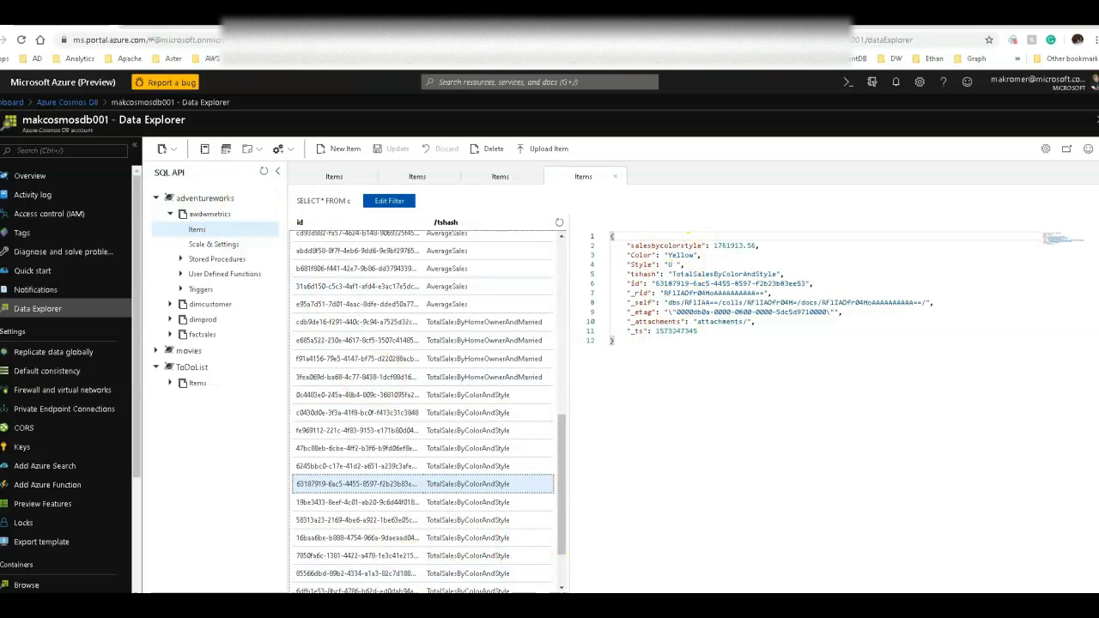
click(431, 575)
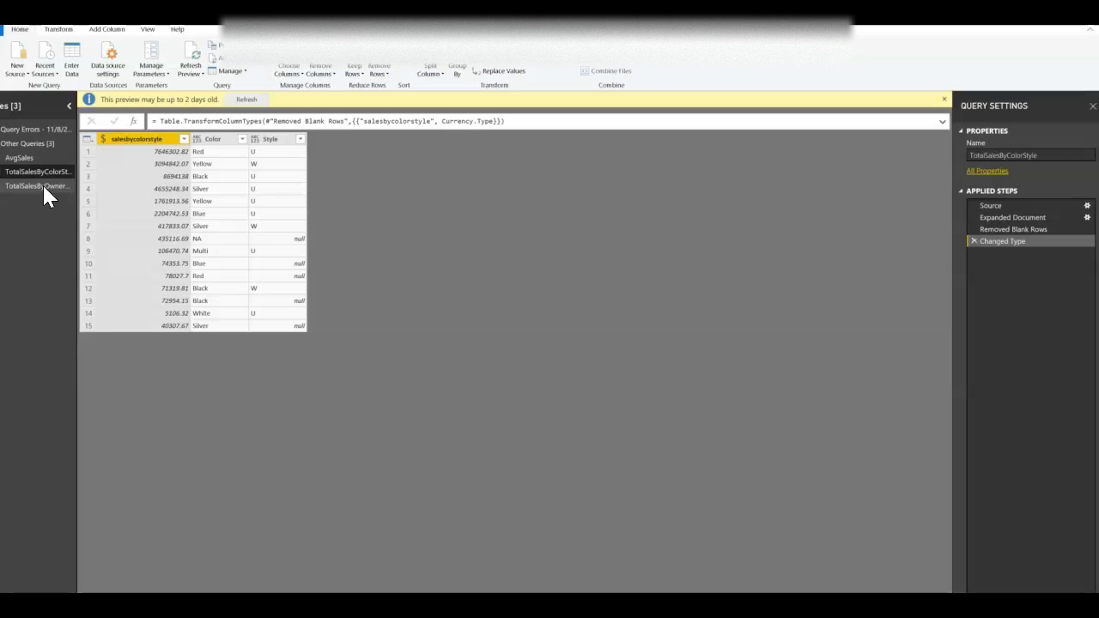
Switch to Power BI and review the TotalSalesByOwnerMarried and AvgSales queries in the query editor.
click(43, 185)
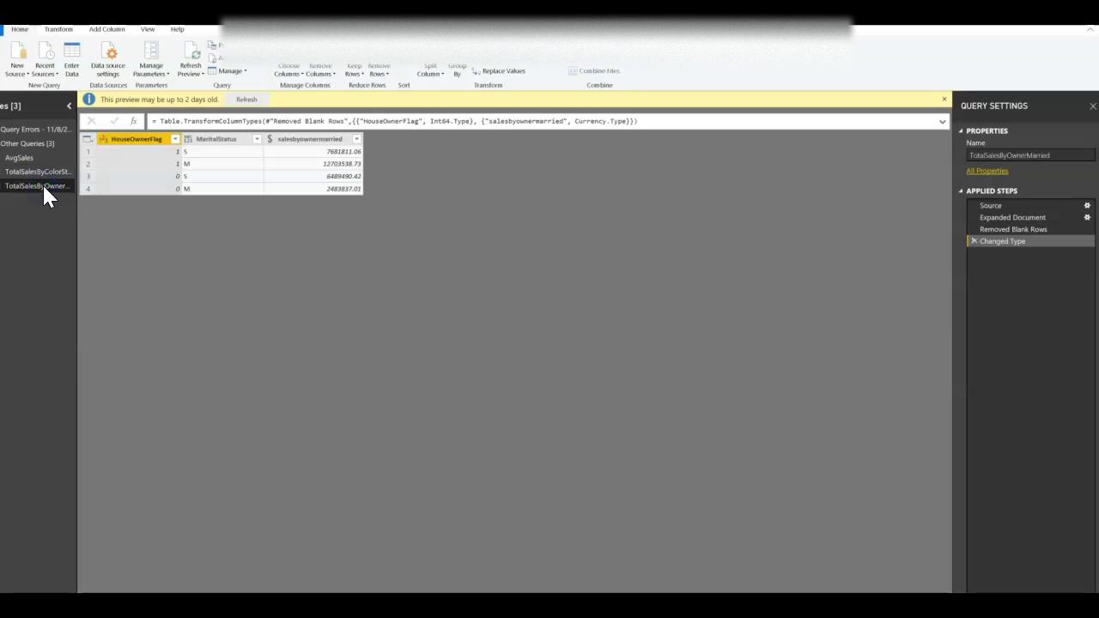
click(29, 159)
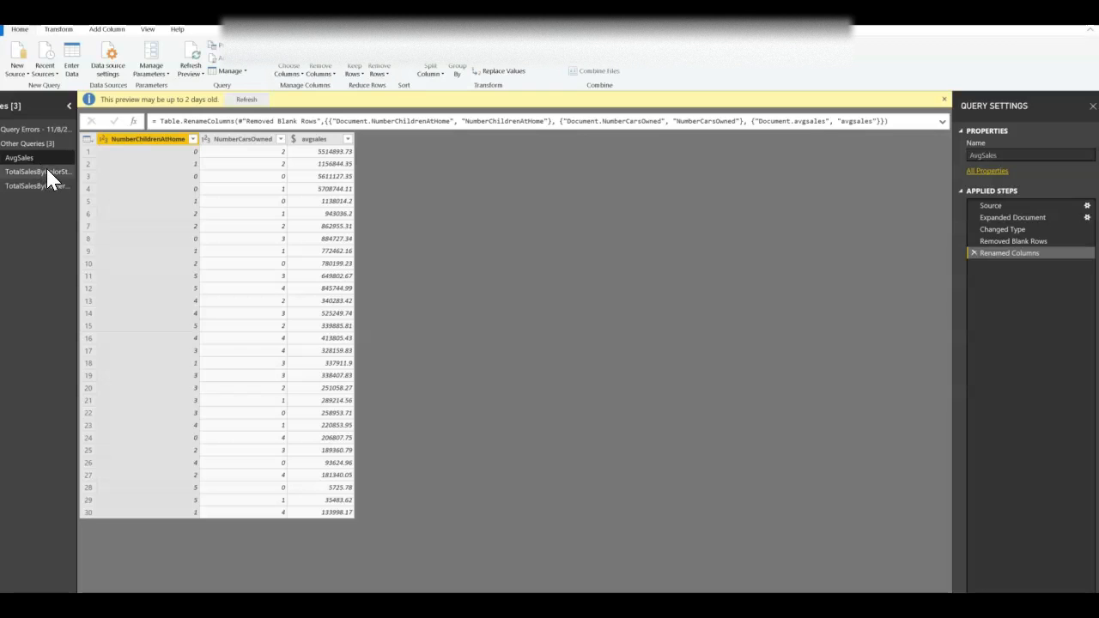
click(107, 204)
click(307, 577)
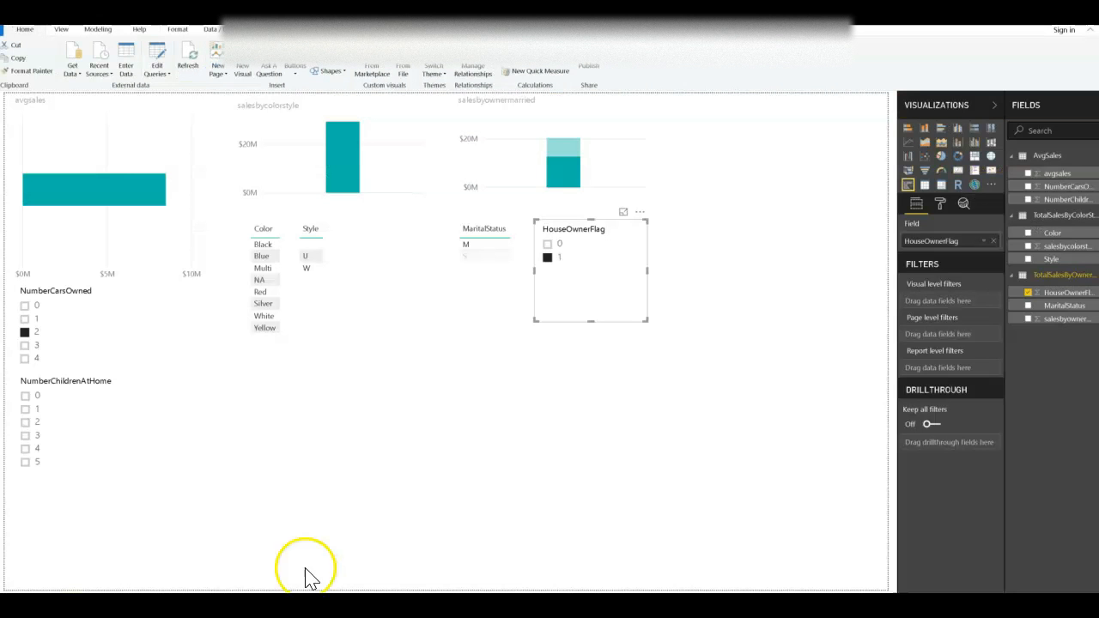
Filter the report with the NumberCarsOwned and NumberChildrenAtHome slicers, then clear the selections.
click(25, 321)
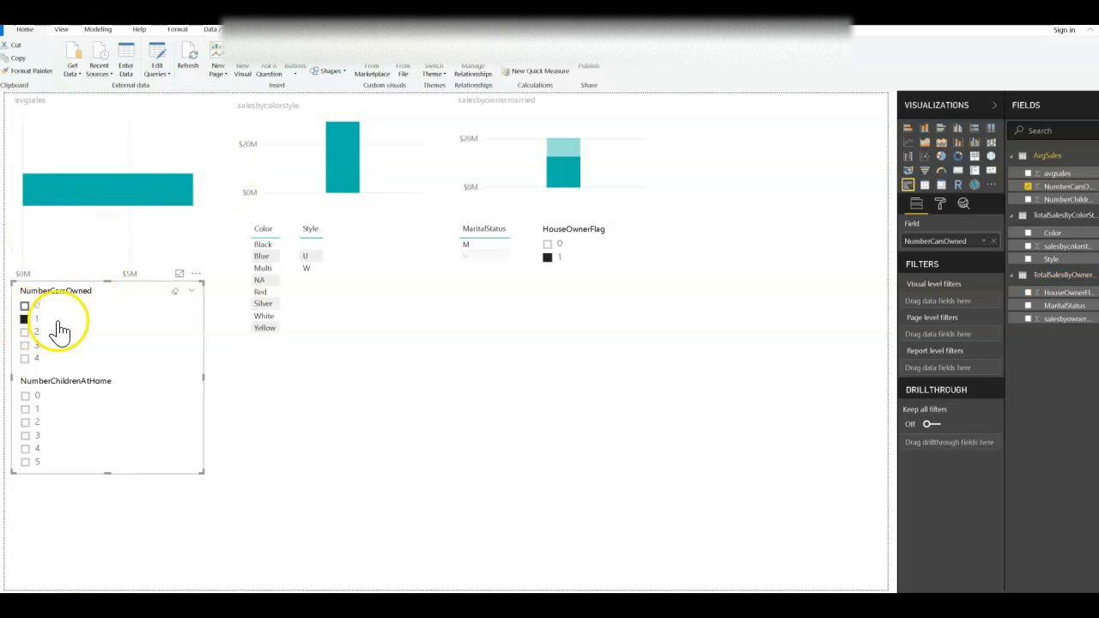
click(25, 423)
click(29, 434)
click(26, 331)
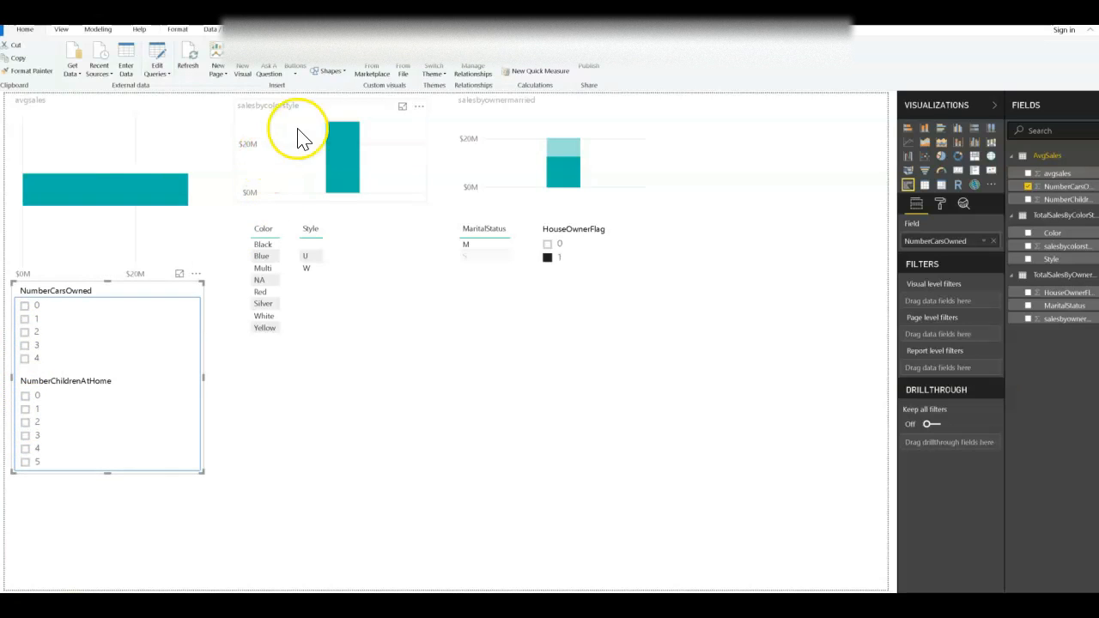
Filter the report by Black, Blue and Red in the Color slicer and by marital status M.
click(260, 246)
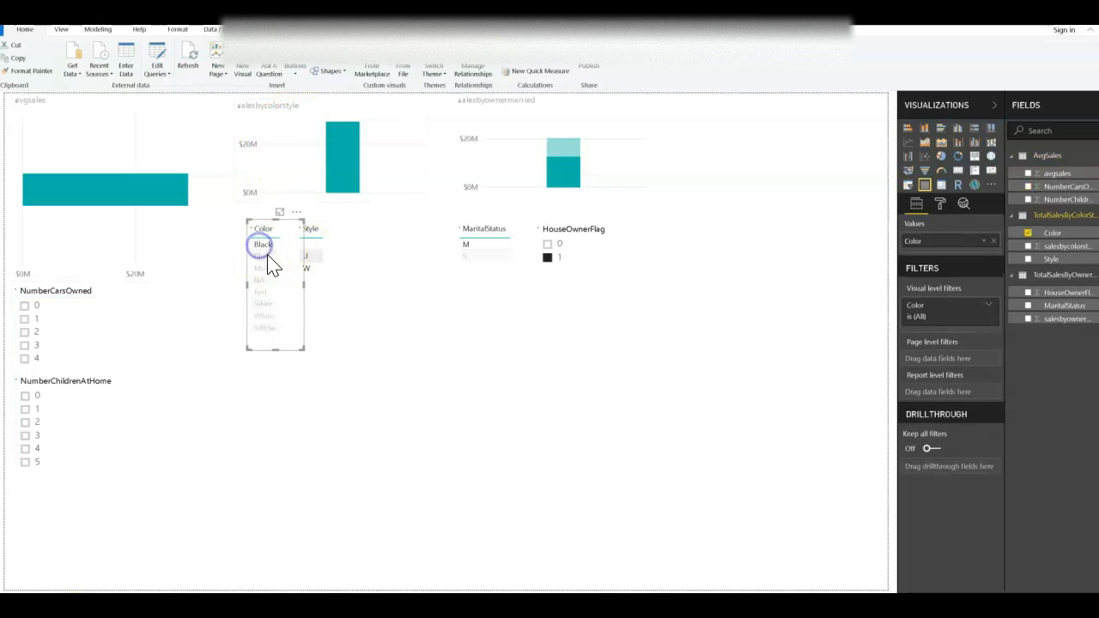
click(267, 255)
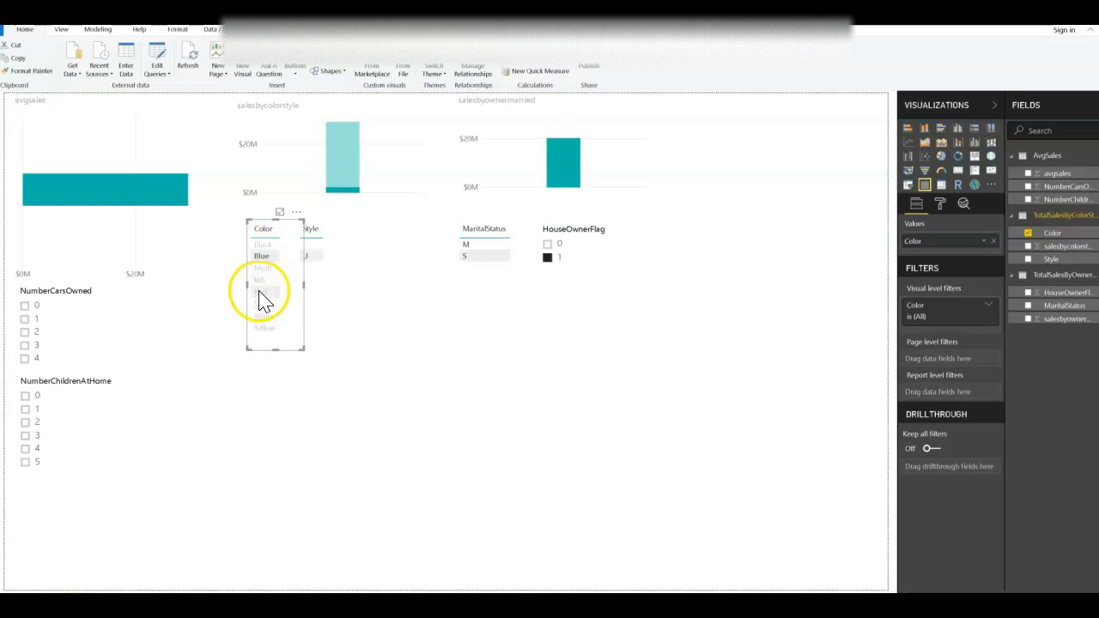
click(261, 293)
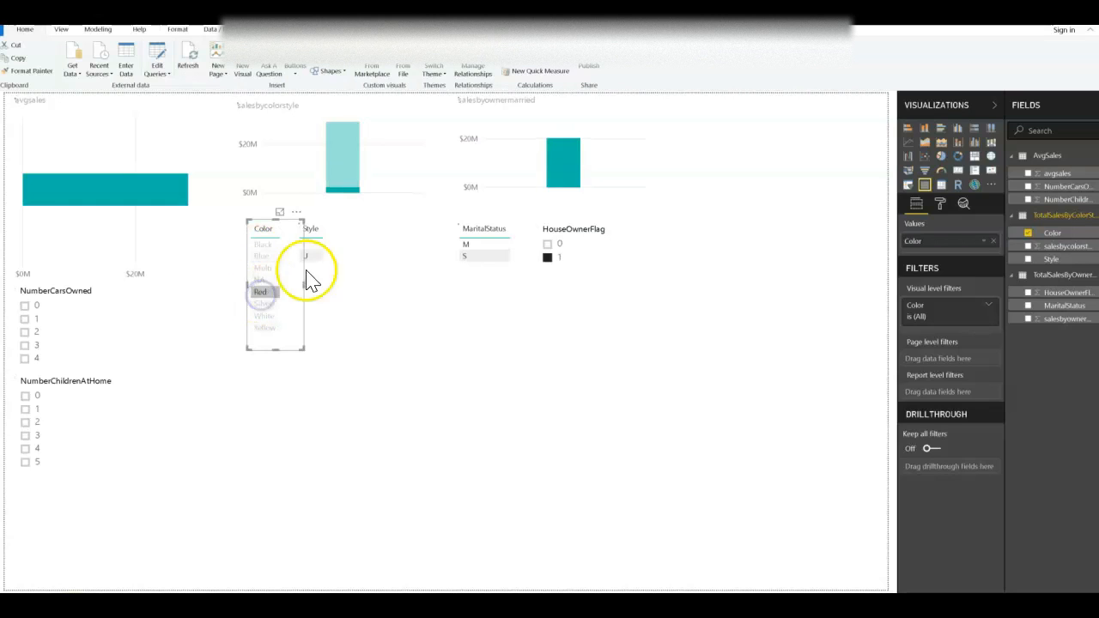
click(474, 245)
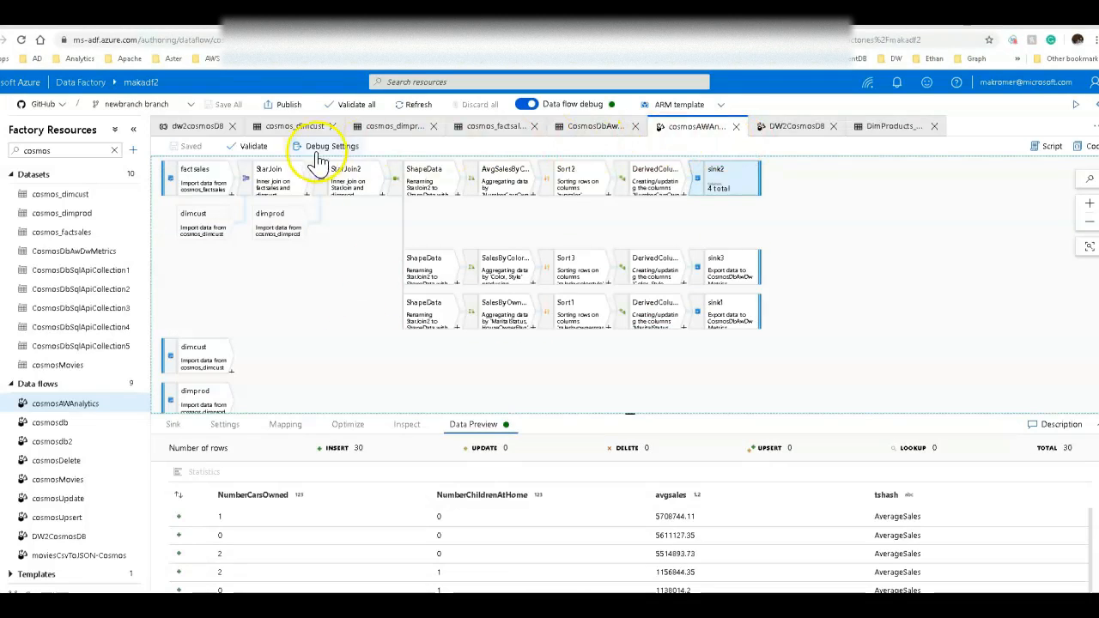
Switch to Data Factory and review the dw2cosmosDB pipeline and the DW2CosmosDB data flow's sources and data preview.
click(196, 129)
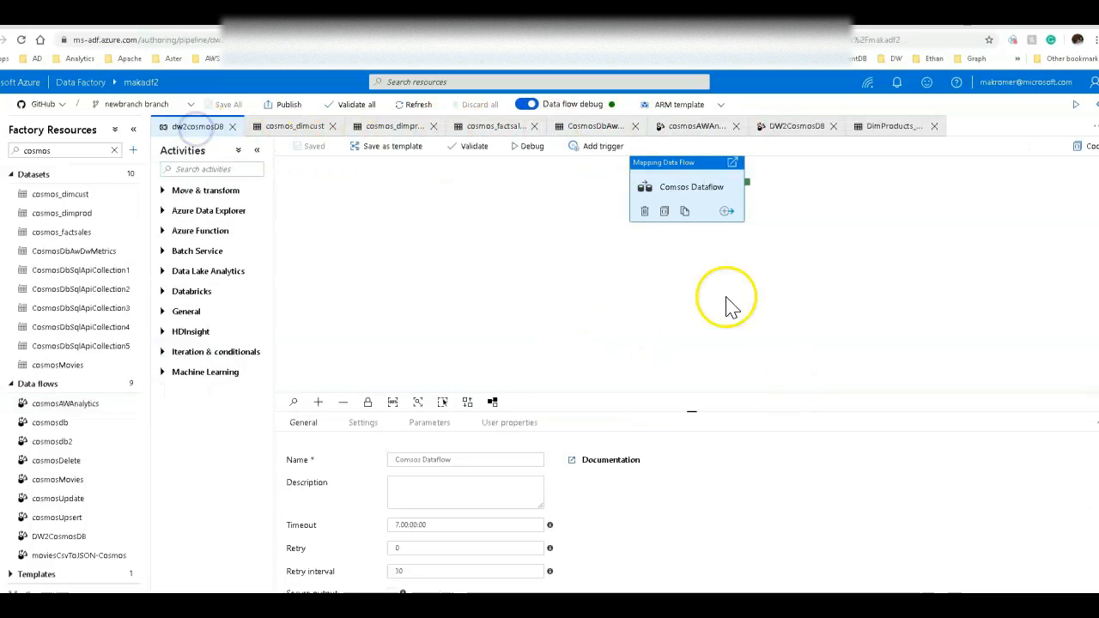
click(793, 129)
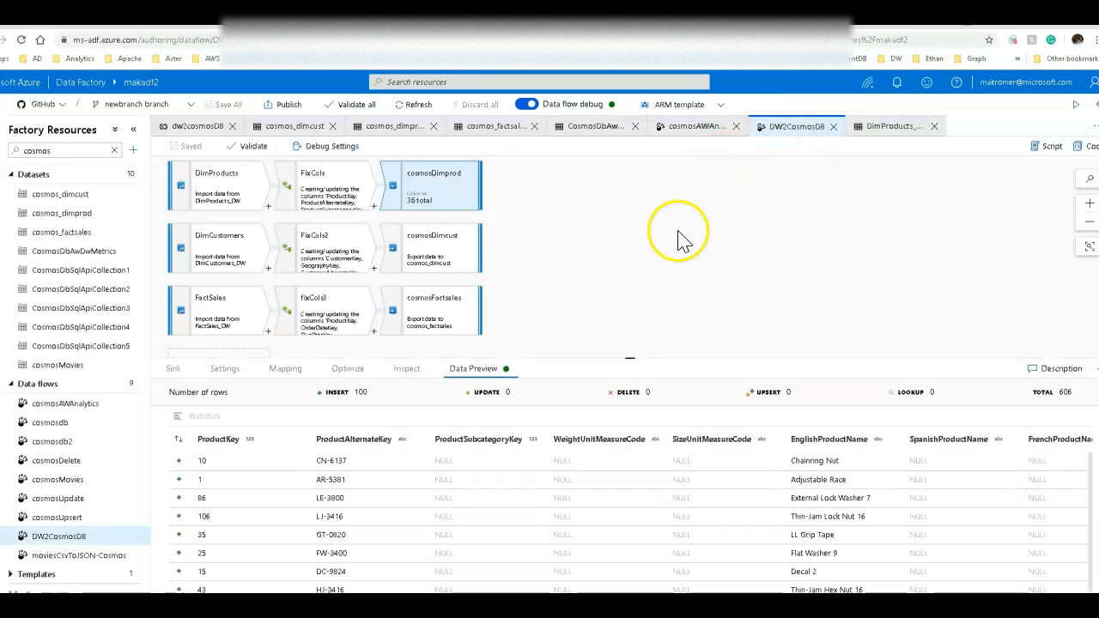
click(240, 319)
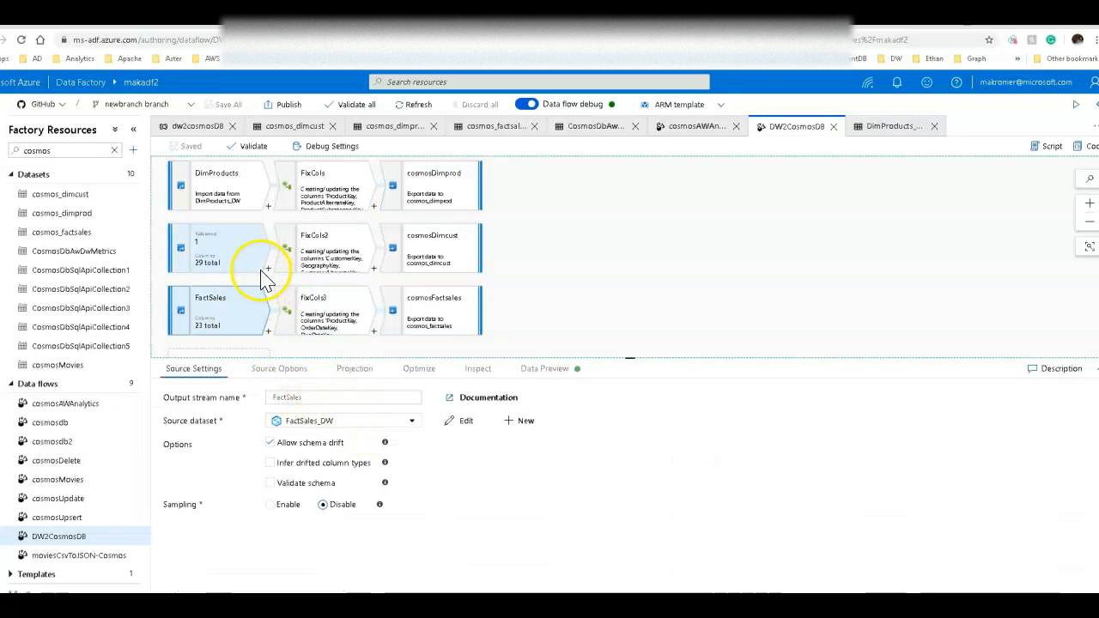
click(251, 188)
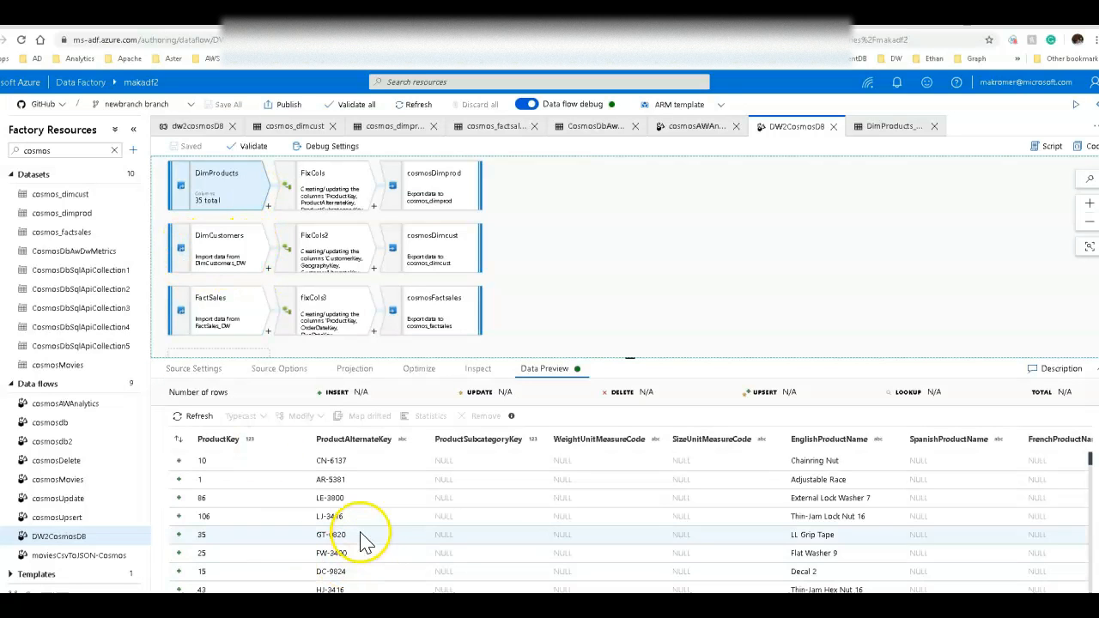
scroll(631, 515, right, 15)
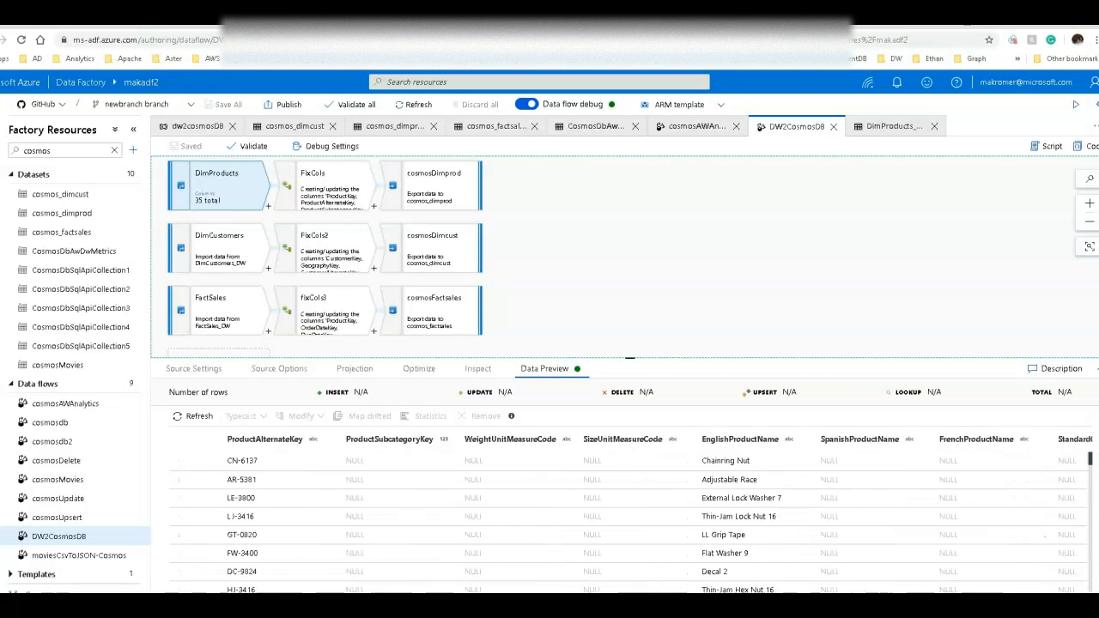
Scroll through the DimProducts source's data preview columns.
scroll(632, 515, right, 5)
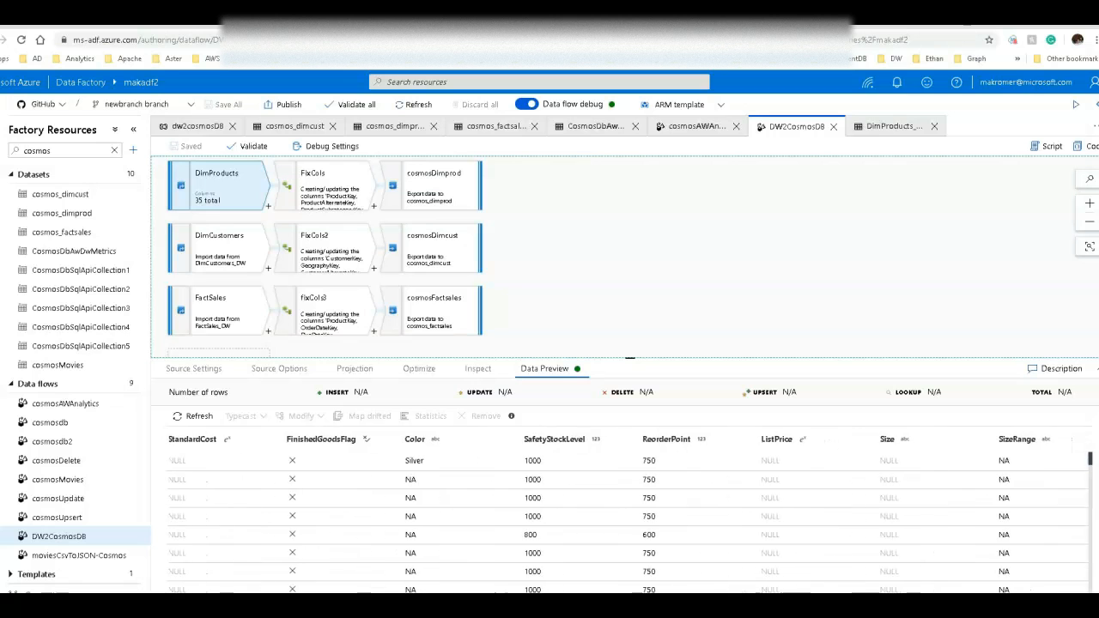
scroll(631, 515, left, 20)
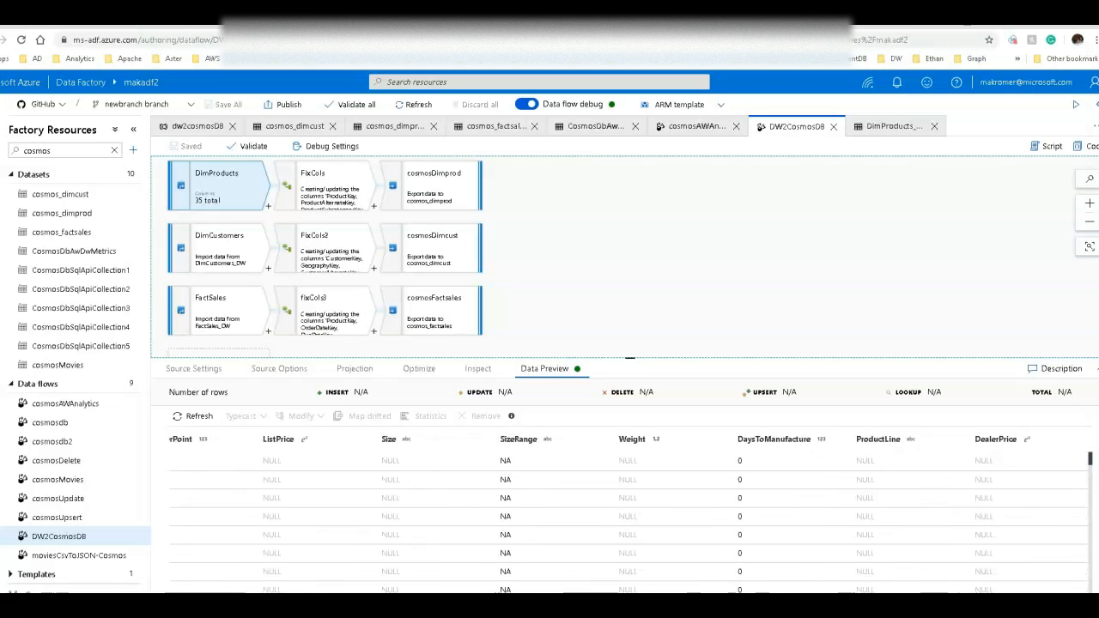
click(323, 206)
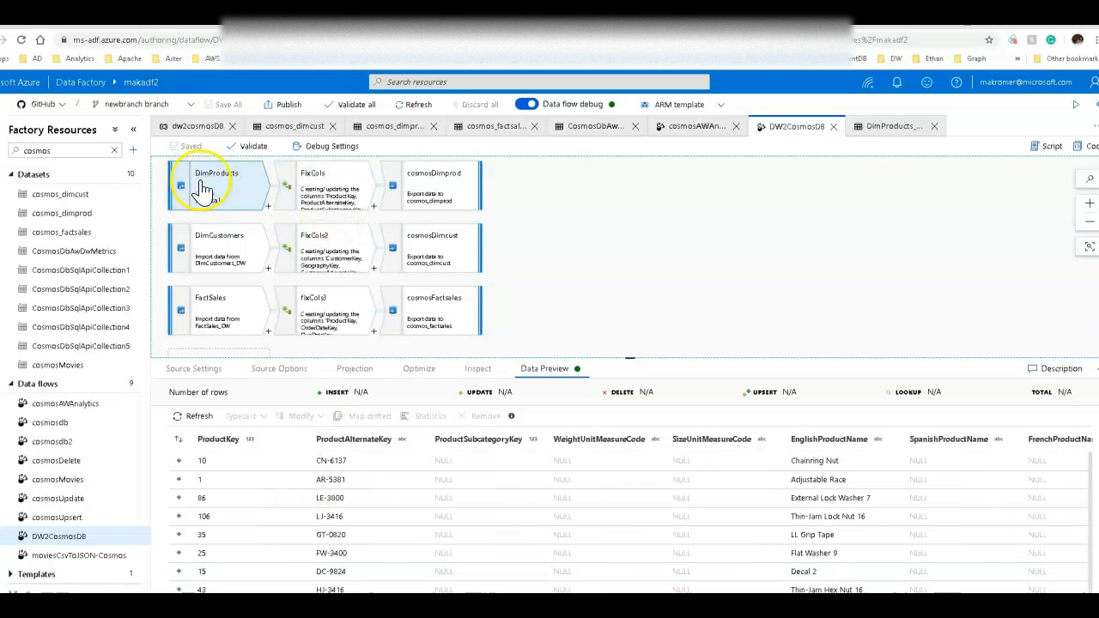
Inspect the cosmosDimprod sink's dataset and settings, including its collection action and partition key.
click(427, 188)
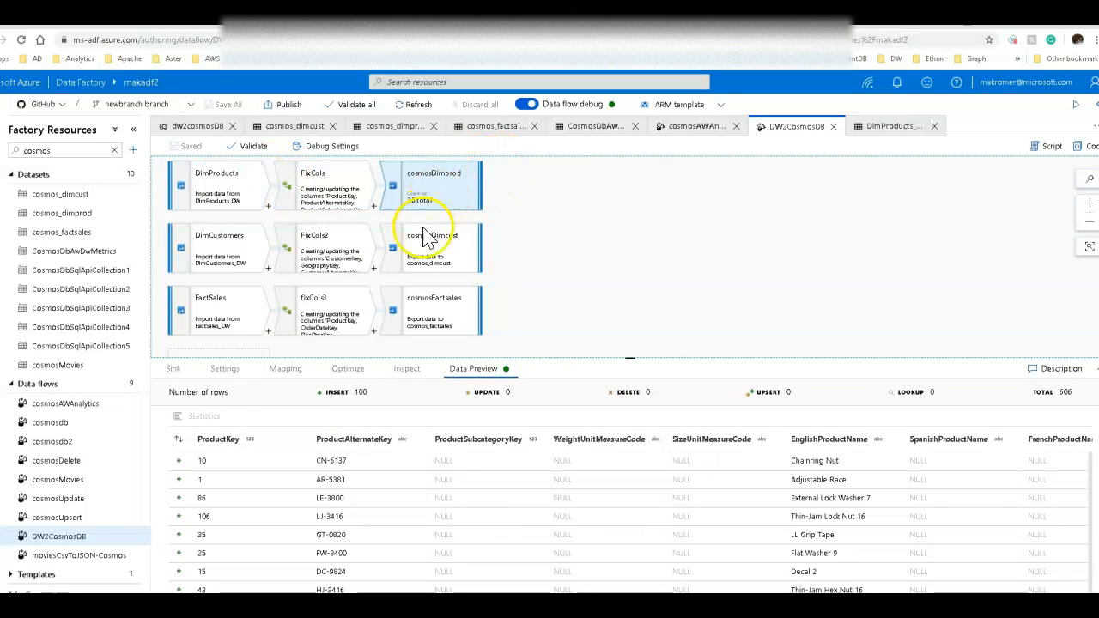
click(225, 369)
click(177, 369)
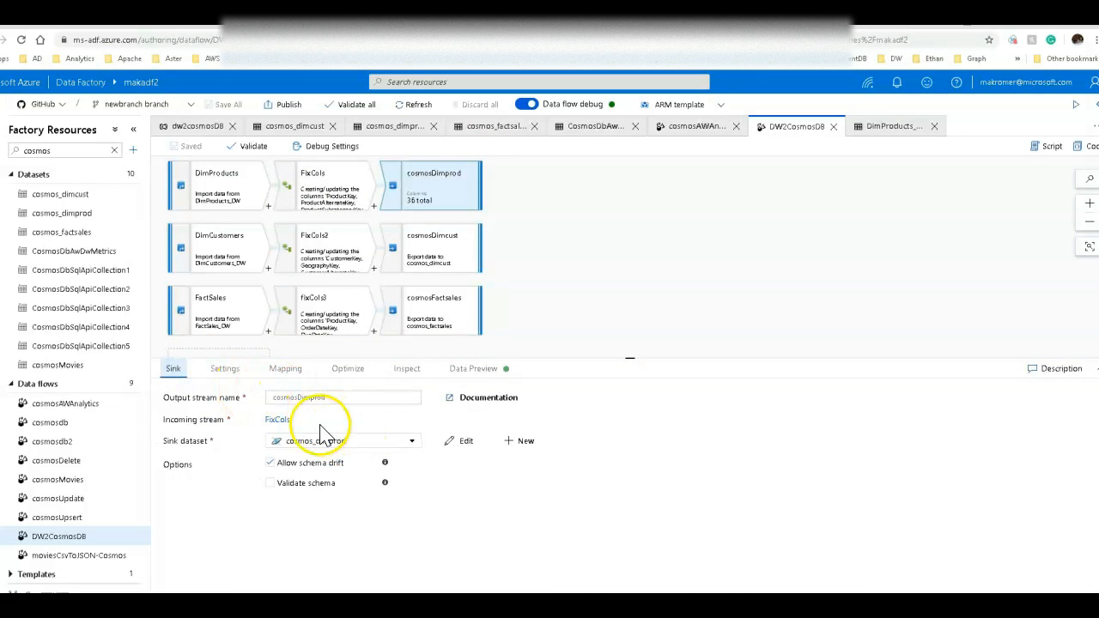
click(227, 369)
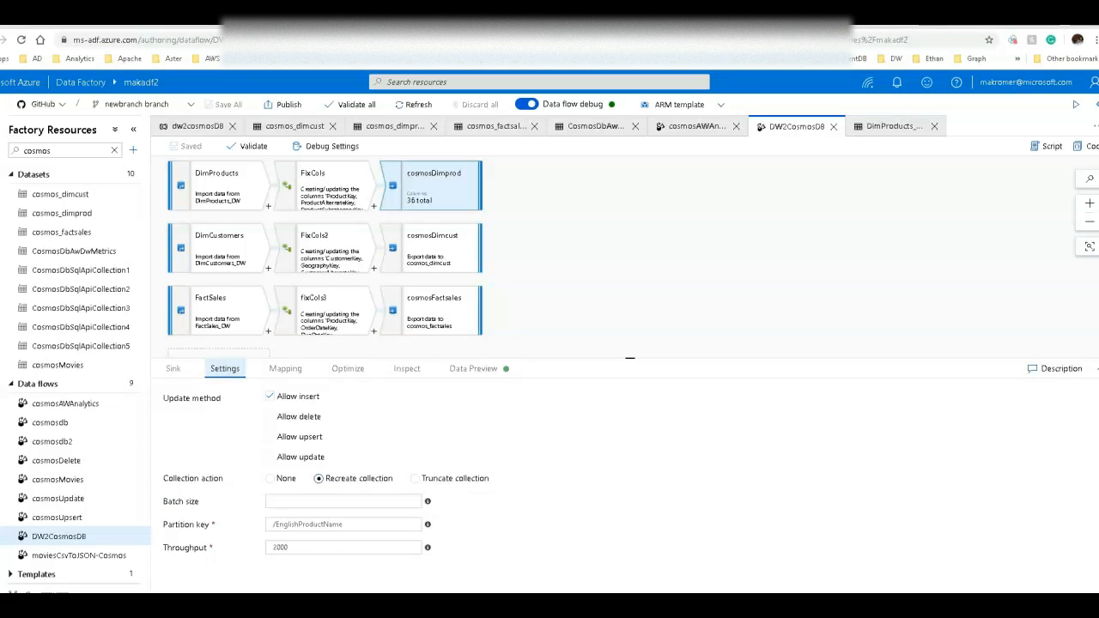
click(335, 525)
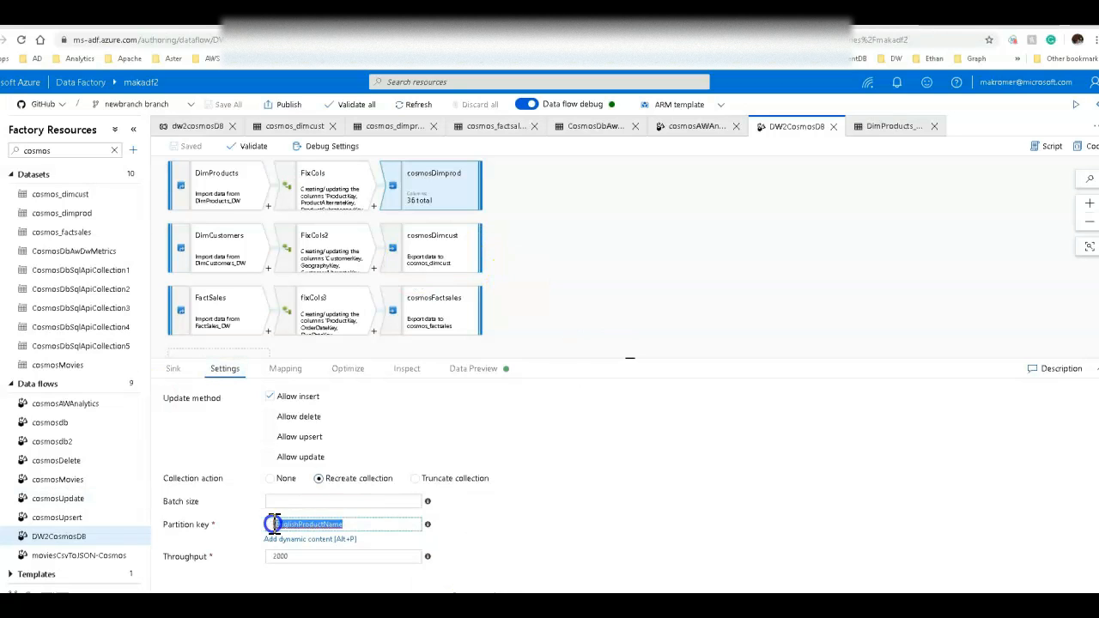
Inspect the cosmosDimcust sink's settings, partition key and mapping.
click(409, 248)
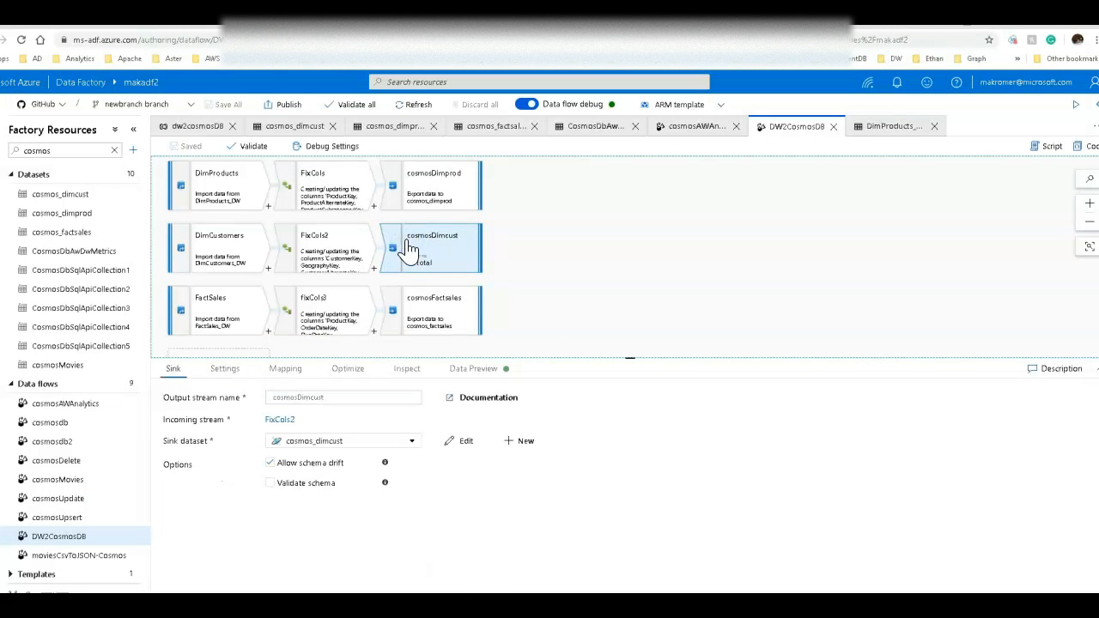
click(225, 368)
click(318, 525)
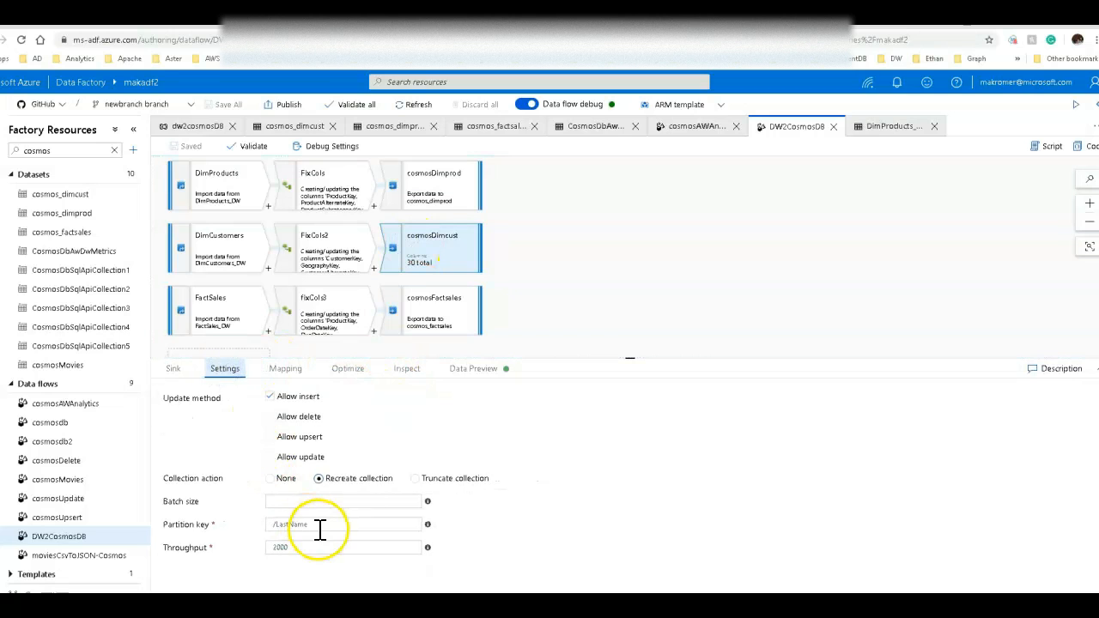
click(292, 371)
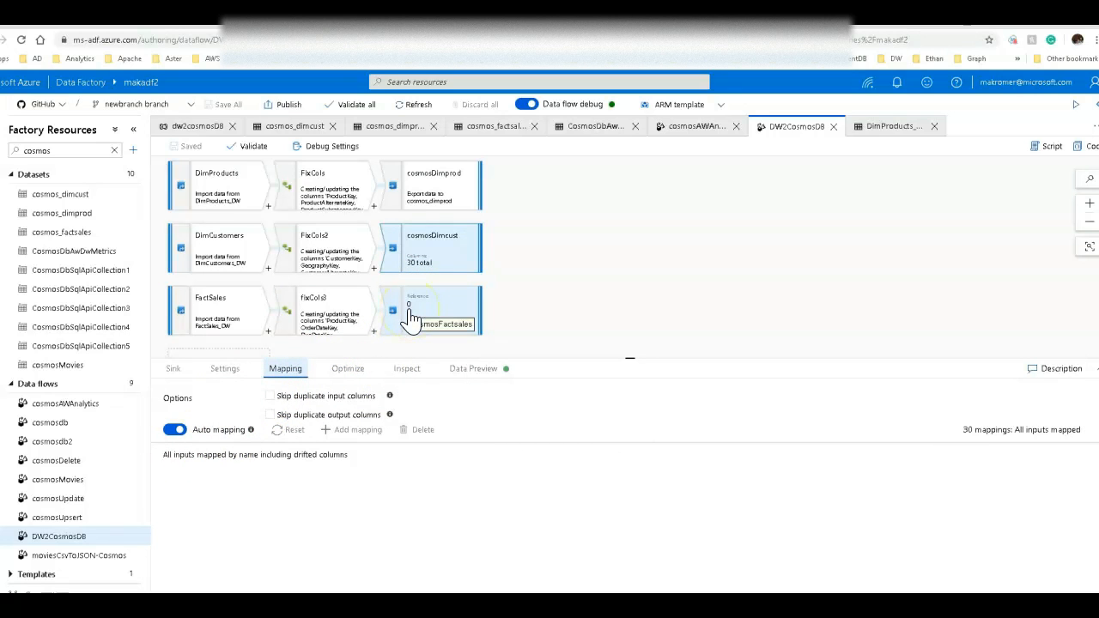
Examine the FixCols derived column settings and open its decimal column-pattern expression without changing it.
click(344, 196)
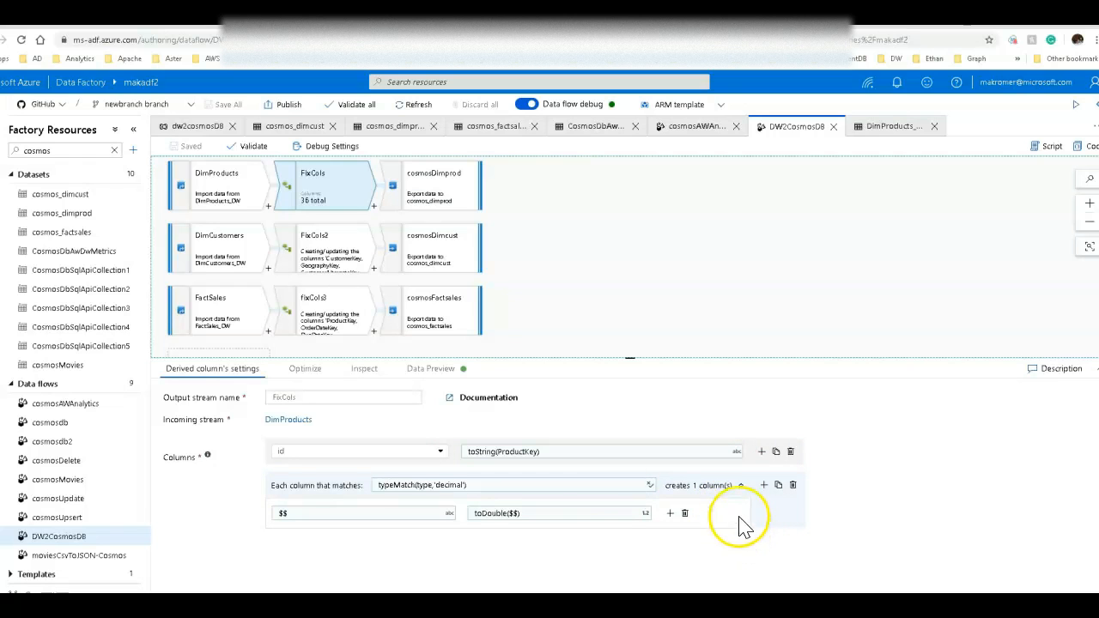
click(762, 452)
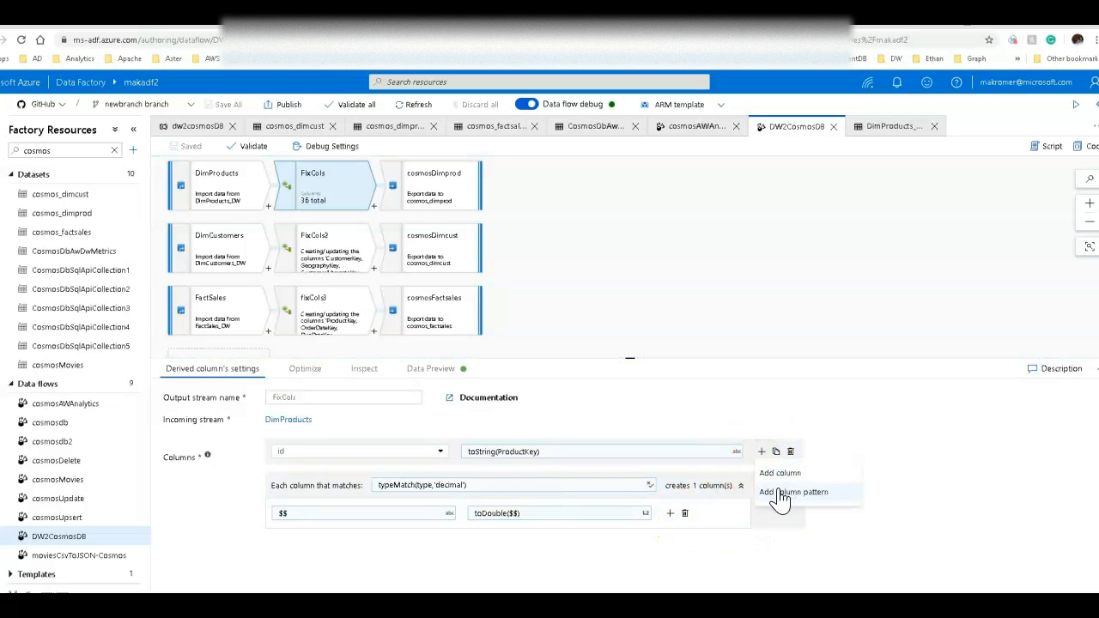
click(504, 487)
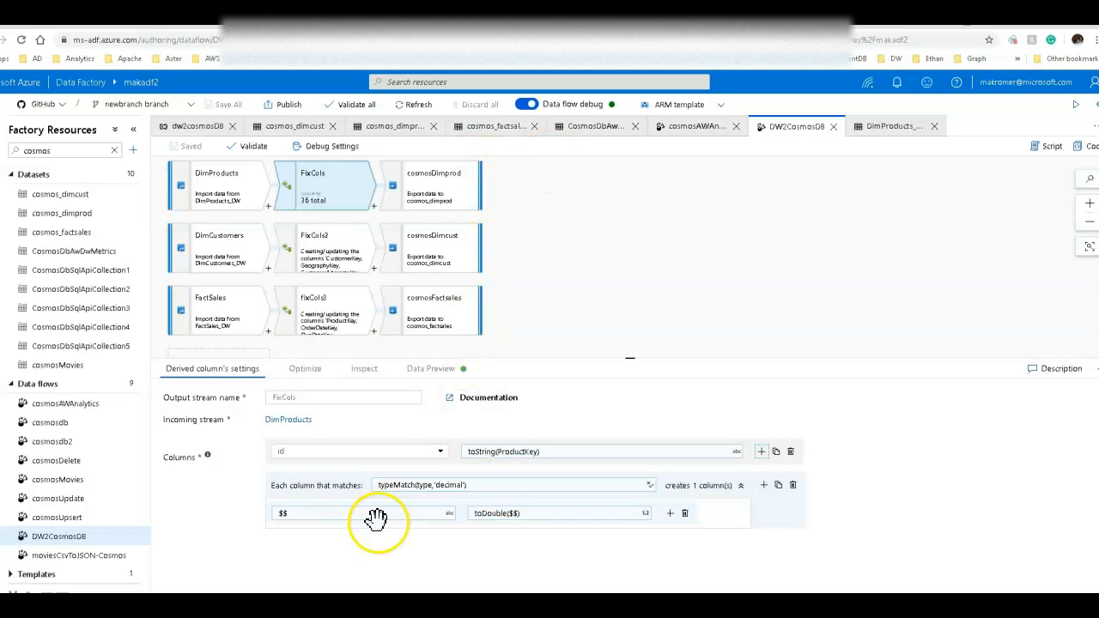
click(421, 485)
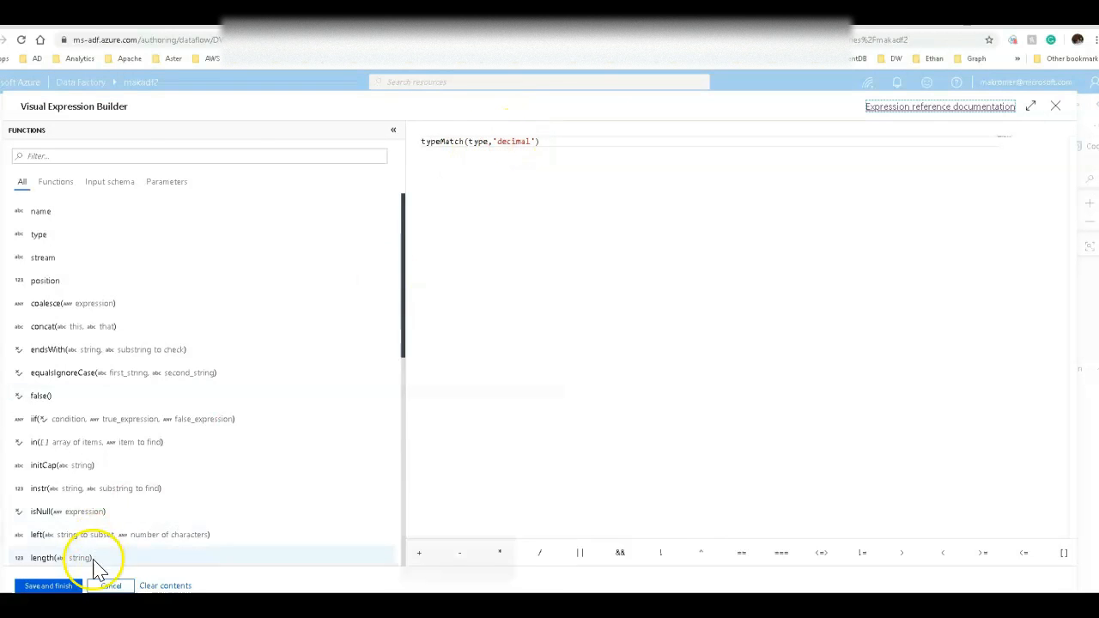
click(110, 586)
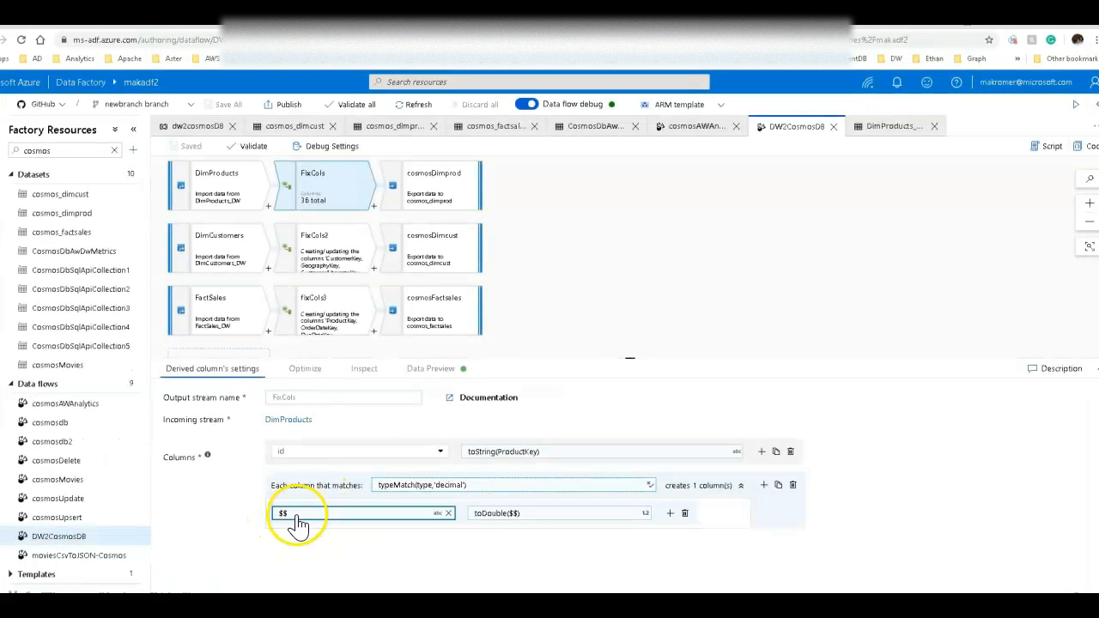
click(496, 522)
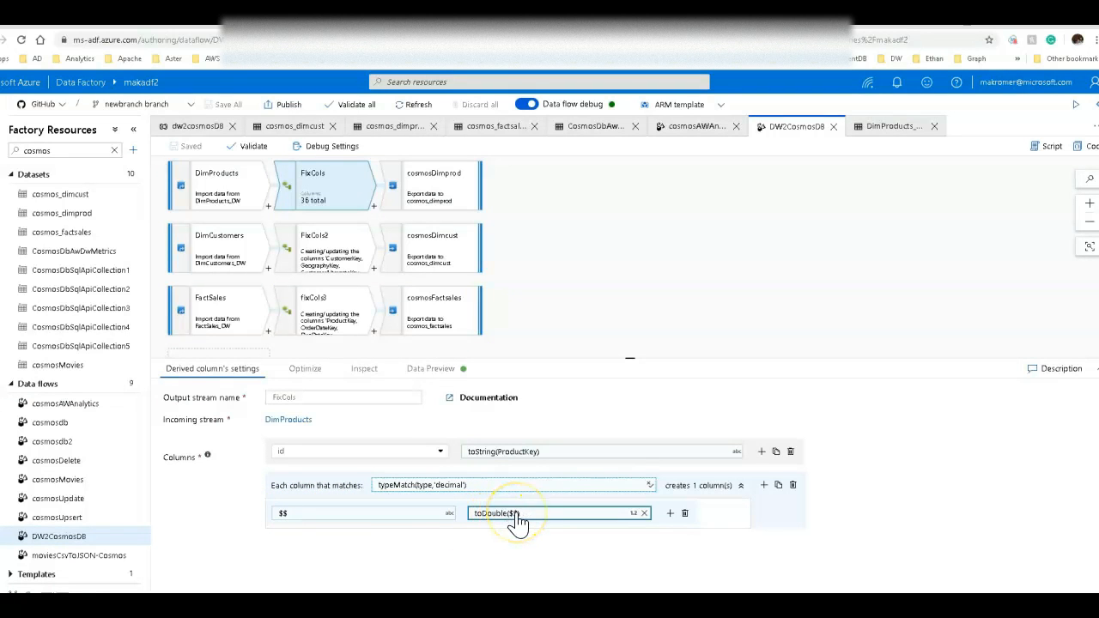
Review the column types in the DimProducts source's projection.
click(214, 191)
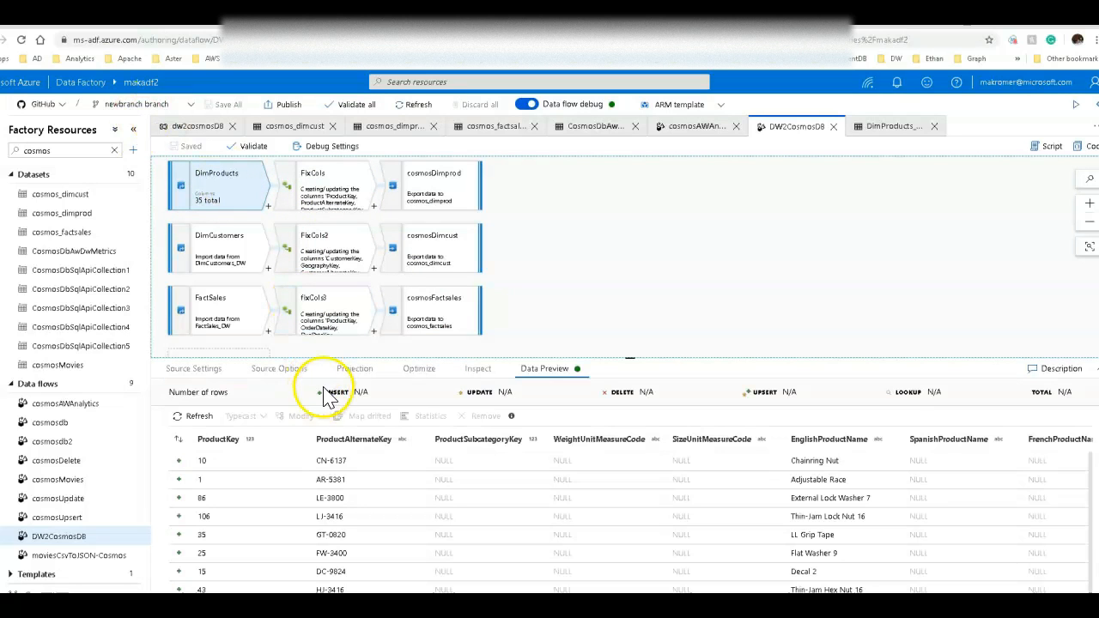
click(354, 369)
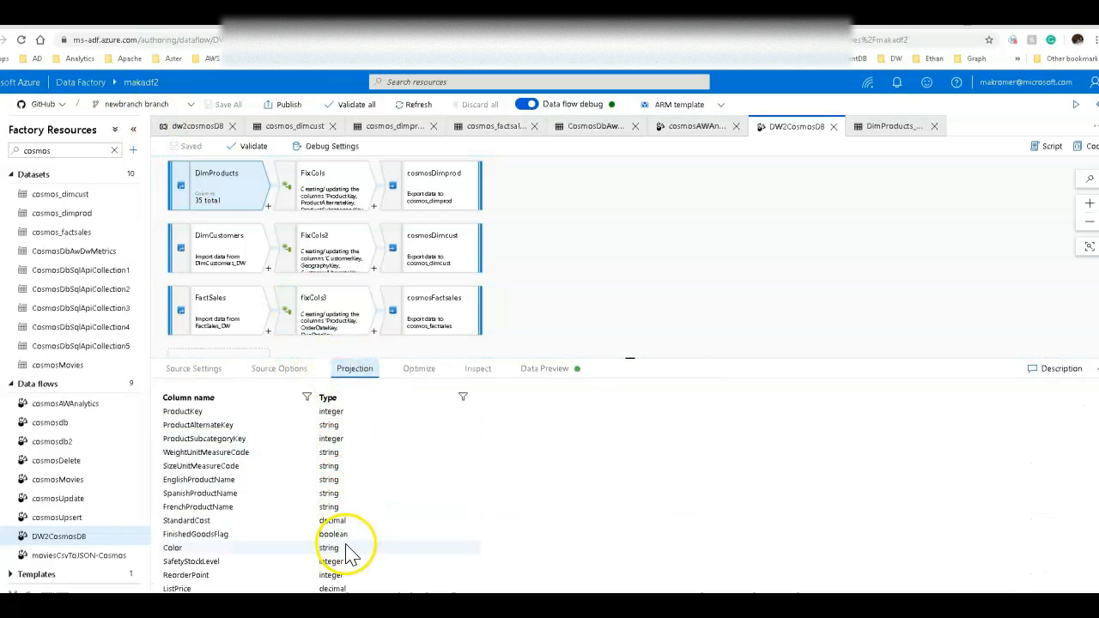
drag(351, 519, 298, 519)
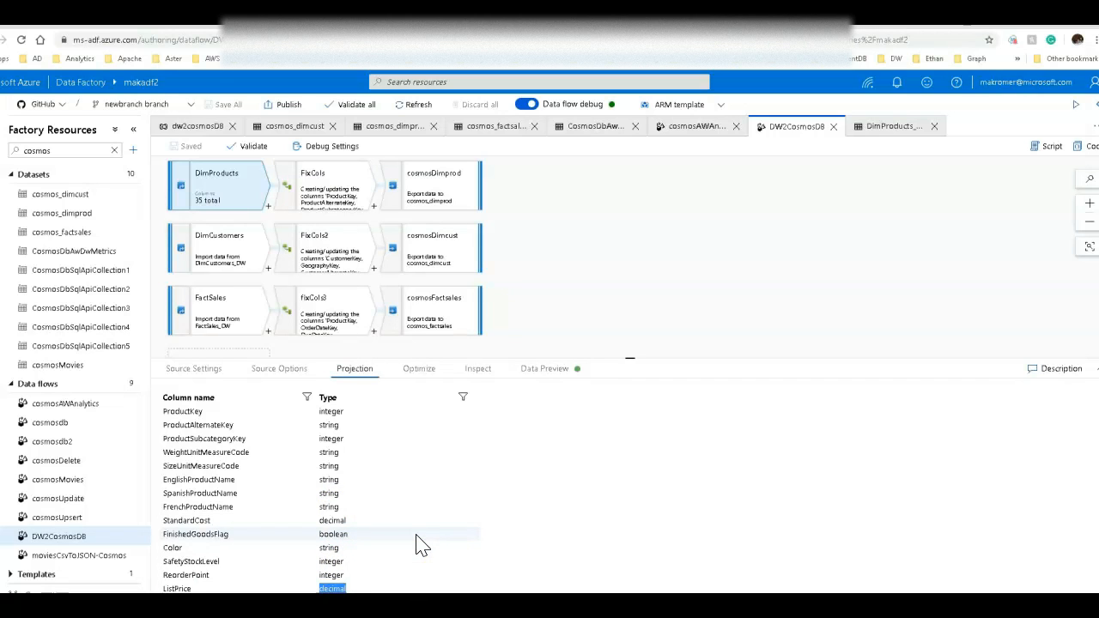
Open the cosmosAWAnalytics data flow and review the factsales source's data preview and settings.
click(636, 190)
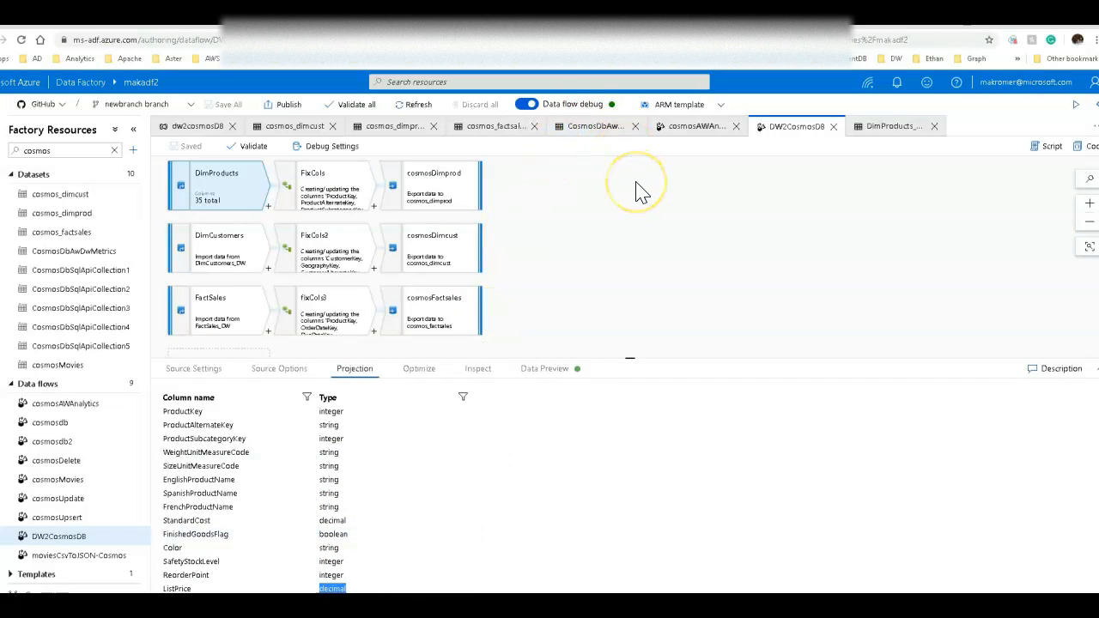
click(520, 225)
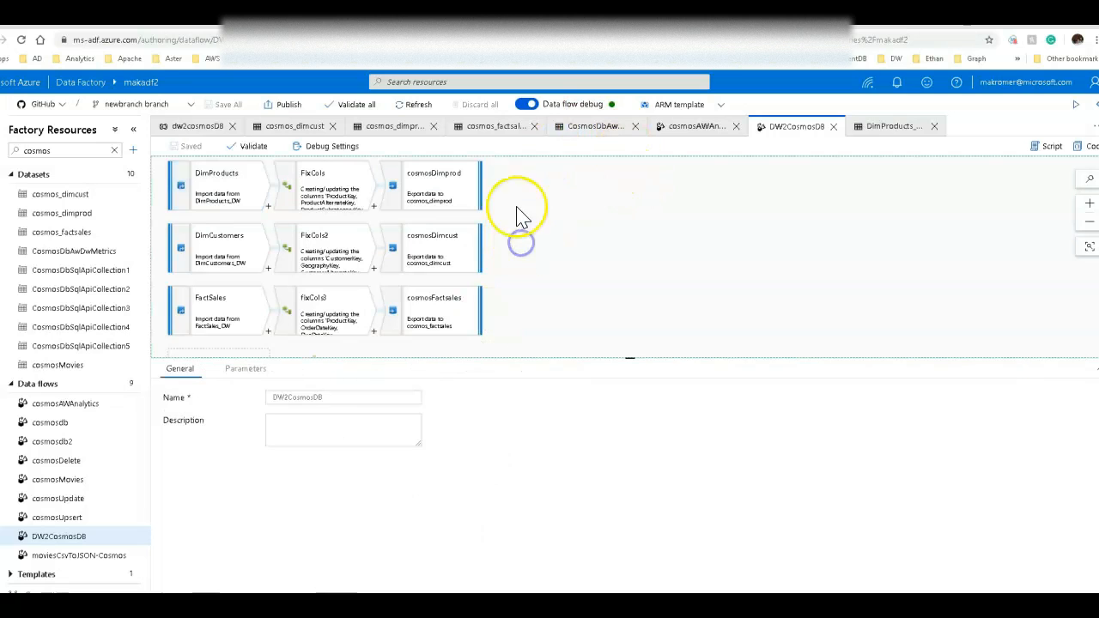
click(689, 129)
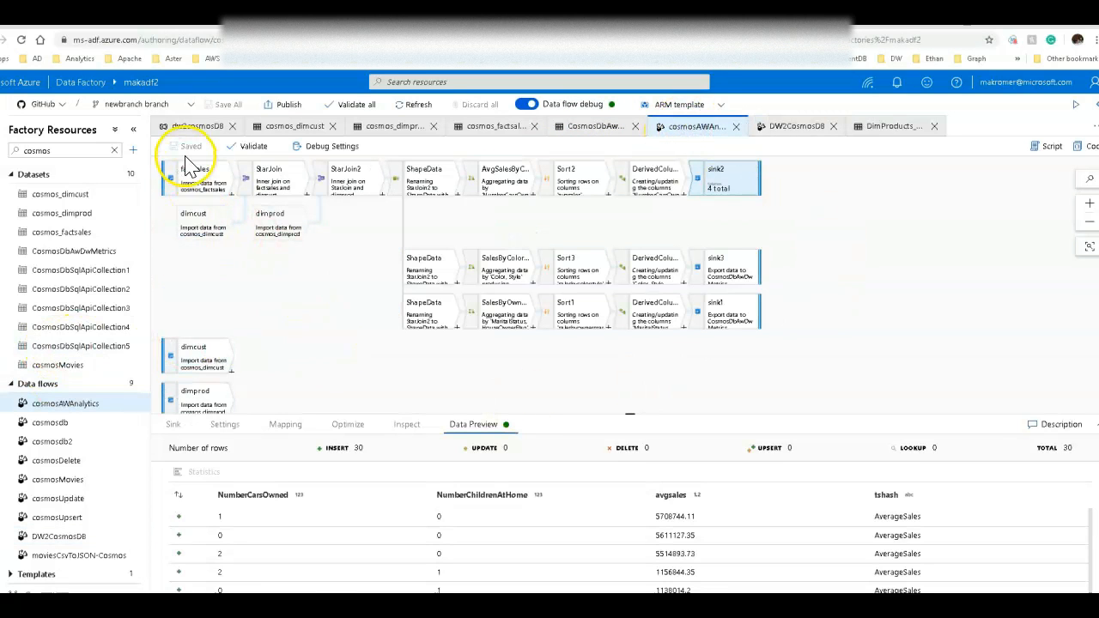
click(196, 184)
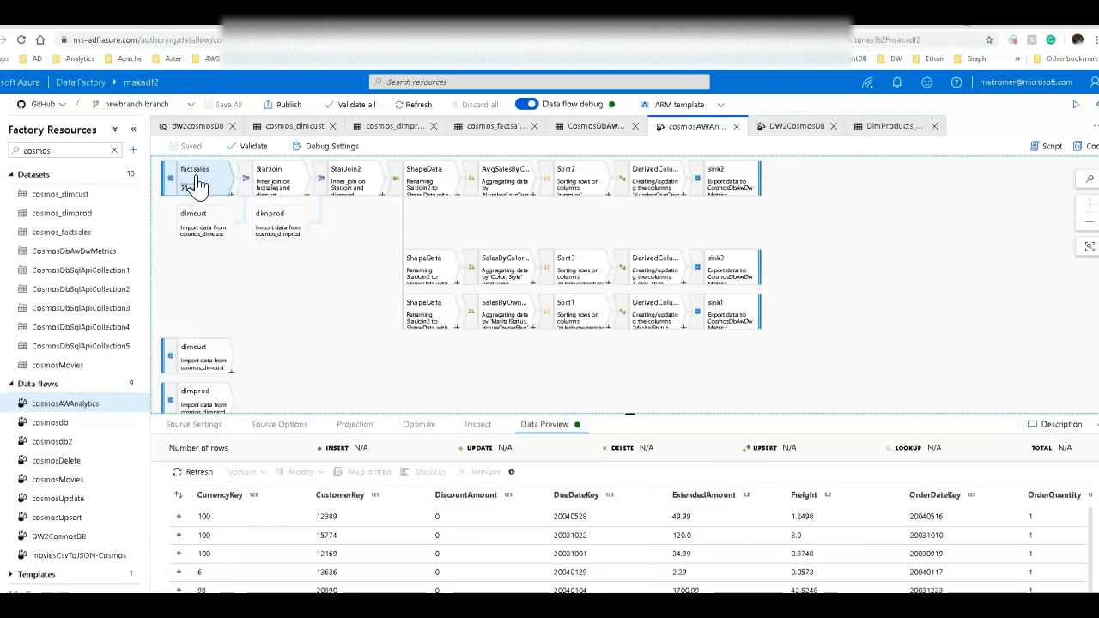
click(214, 426)
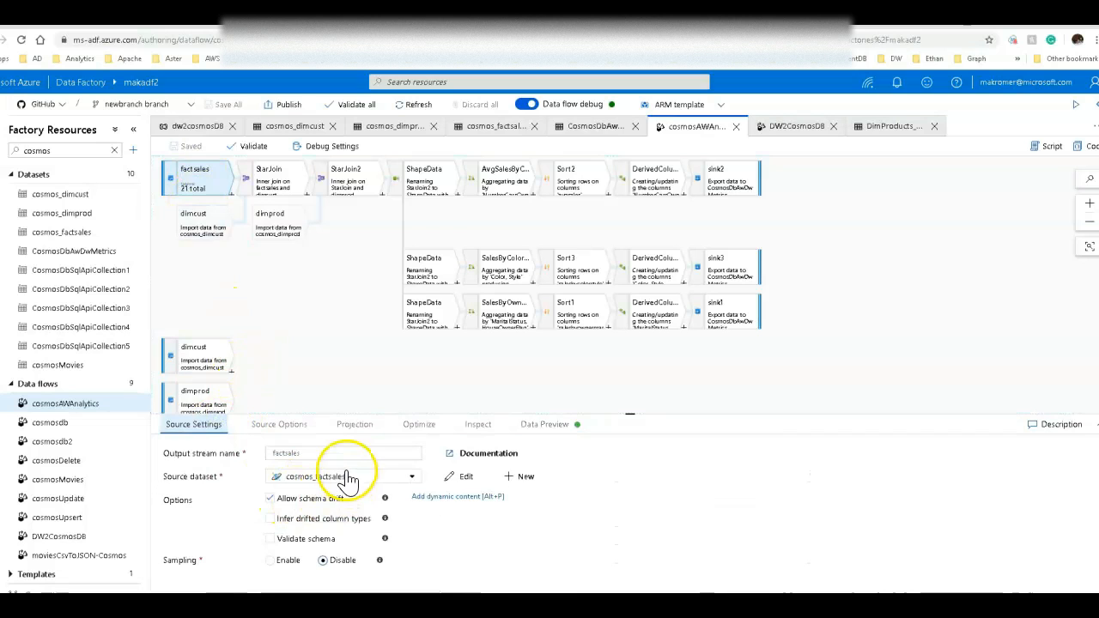
Review the dimcust, dimprod and factsales sources' settings, source options and projection.
click(201, 386)
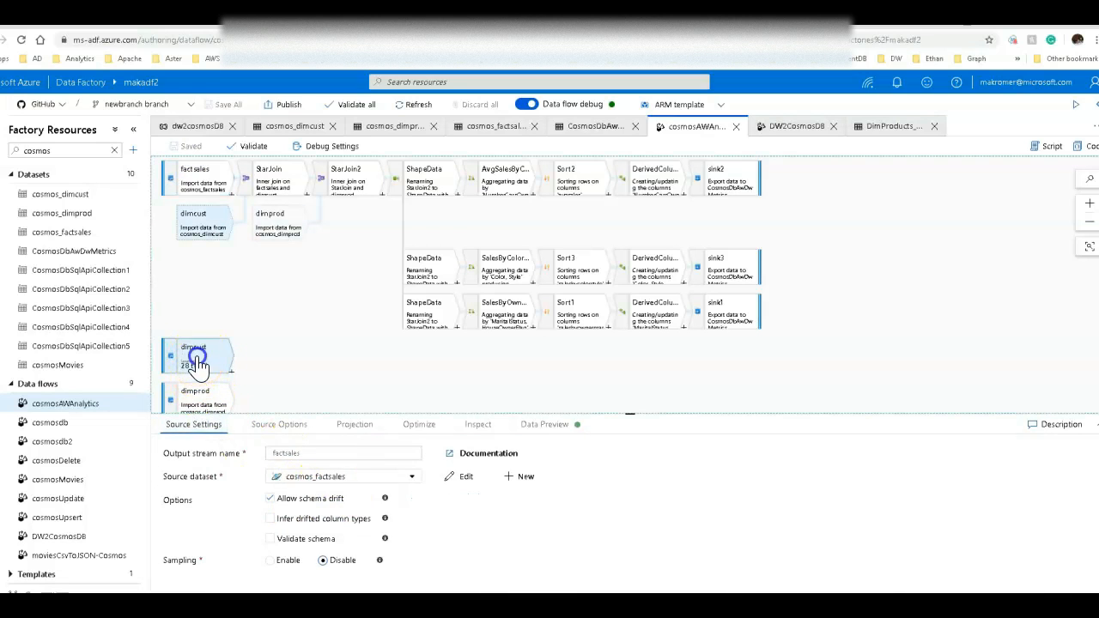
click(210, 427)
click(196, 398)
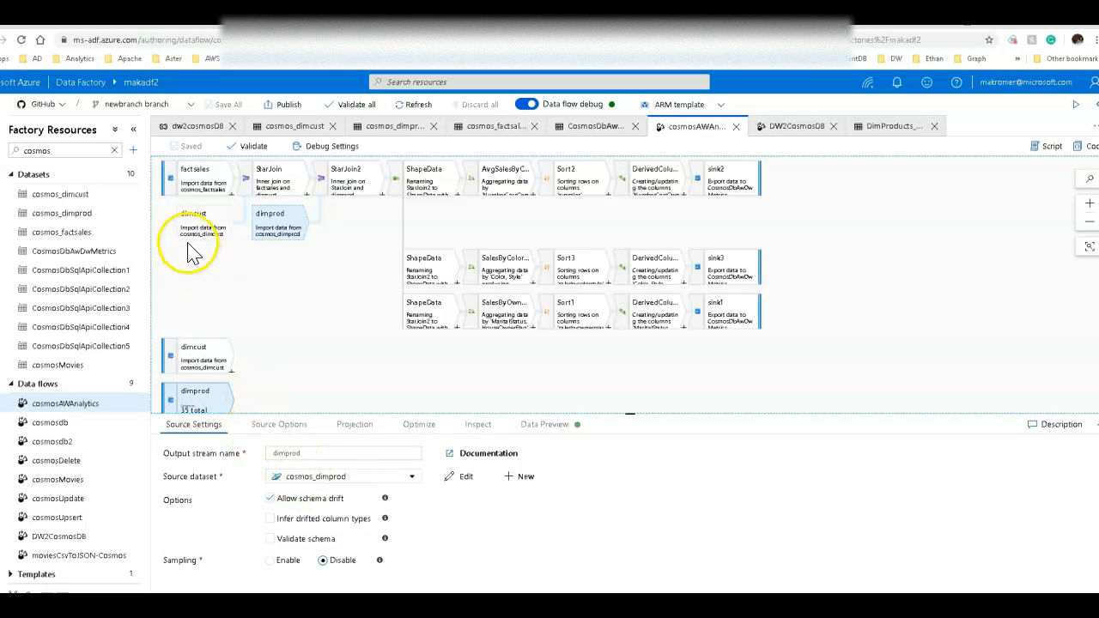
click(193, 185)
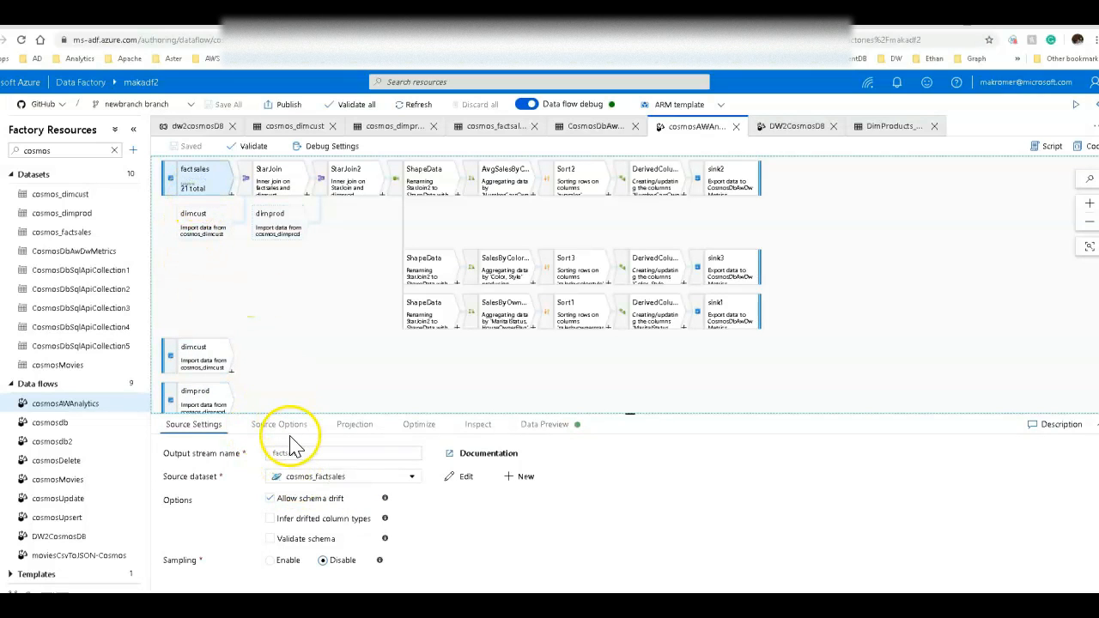
click(281, 426)
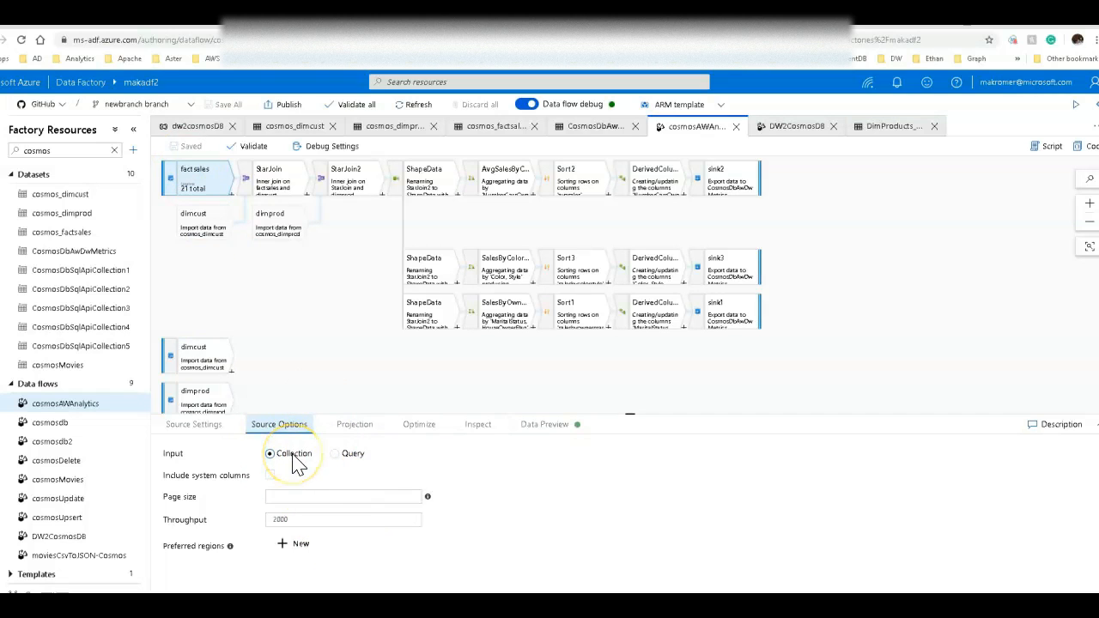
click(355, 425)
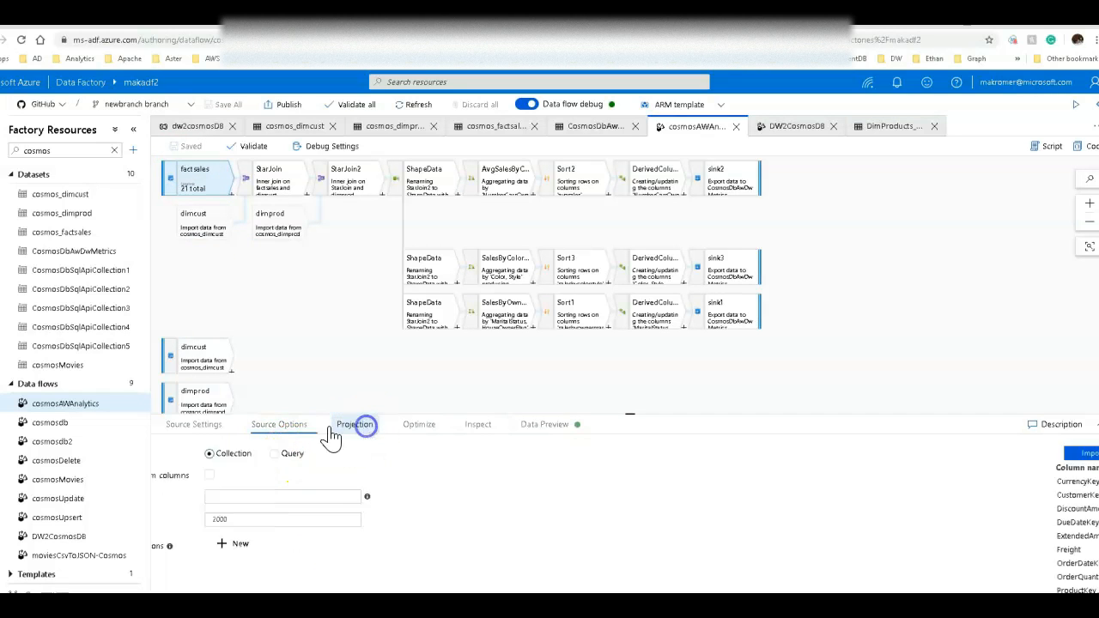
click(194, 428)
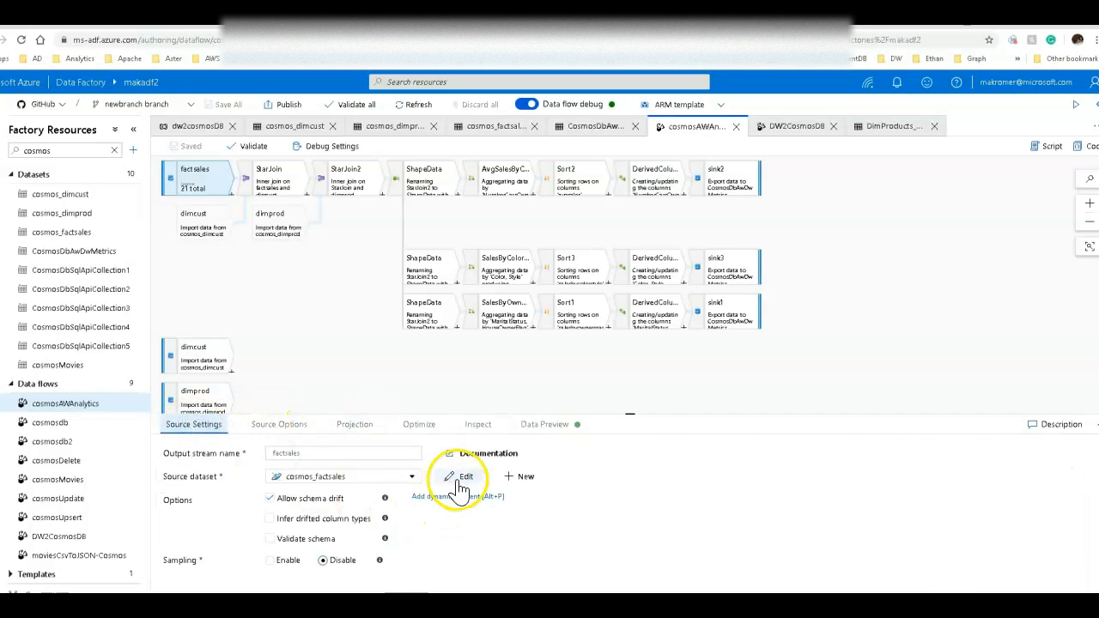
Open the cosmos_factsales dataset and review its connection and schema.
click(458, 481)
click(246, 334)
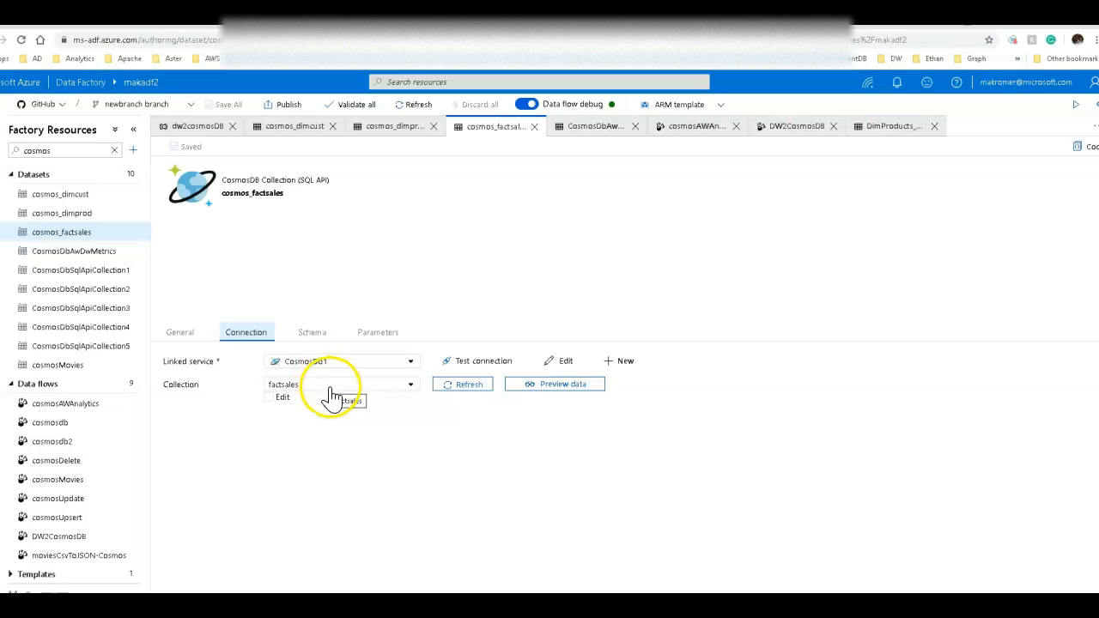
click(313, 335)
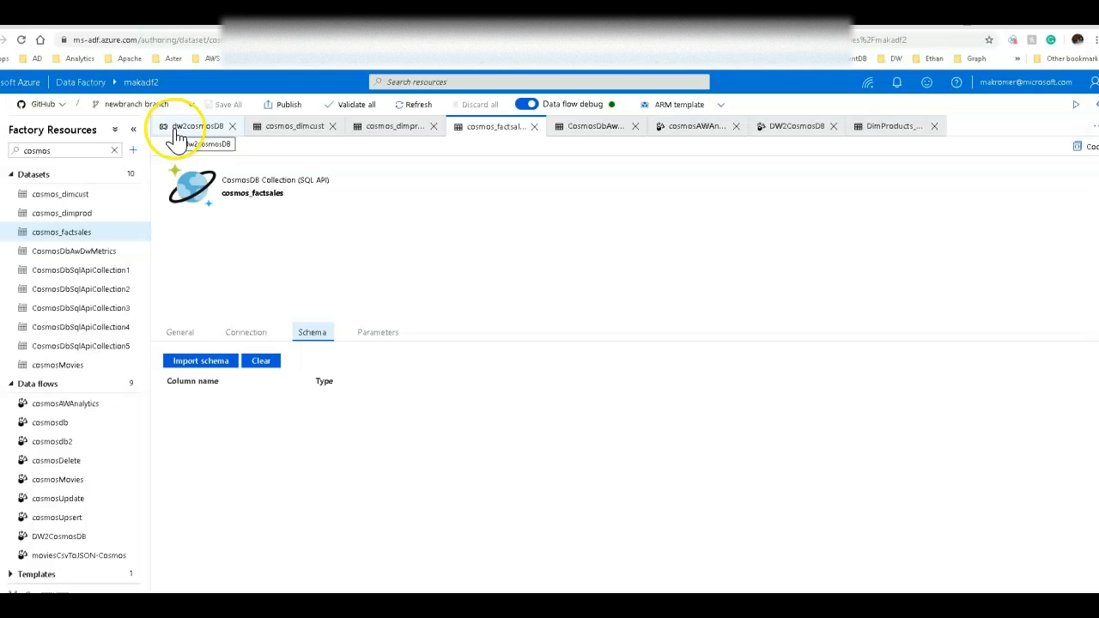
Return to the cosmosAWAnalytics data flow and review the factsales projection and the second dimcust source.
click(669, 131)
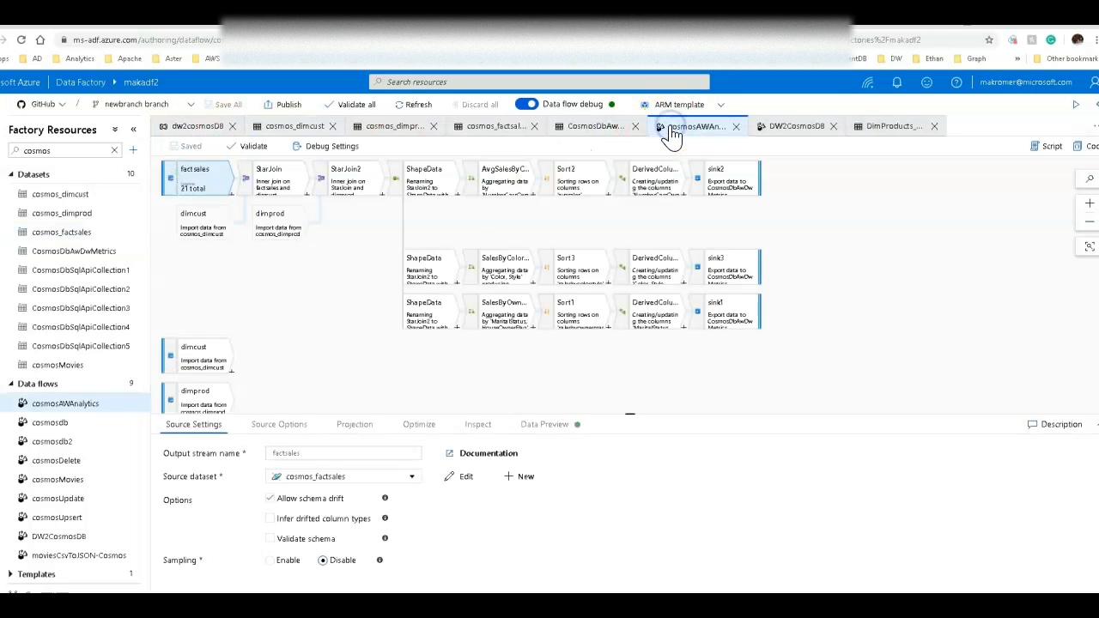
click(356, 427)
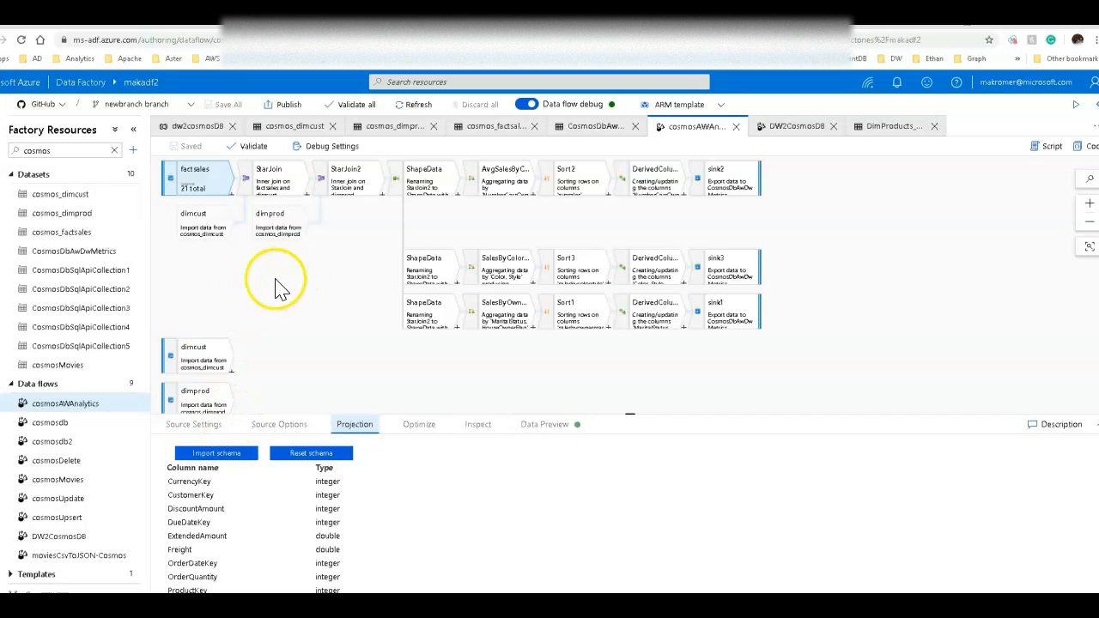
click(214, 354)
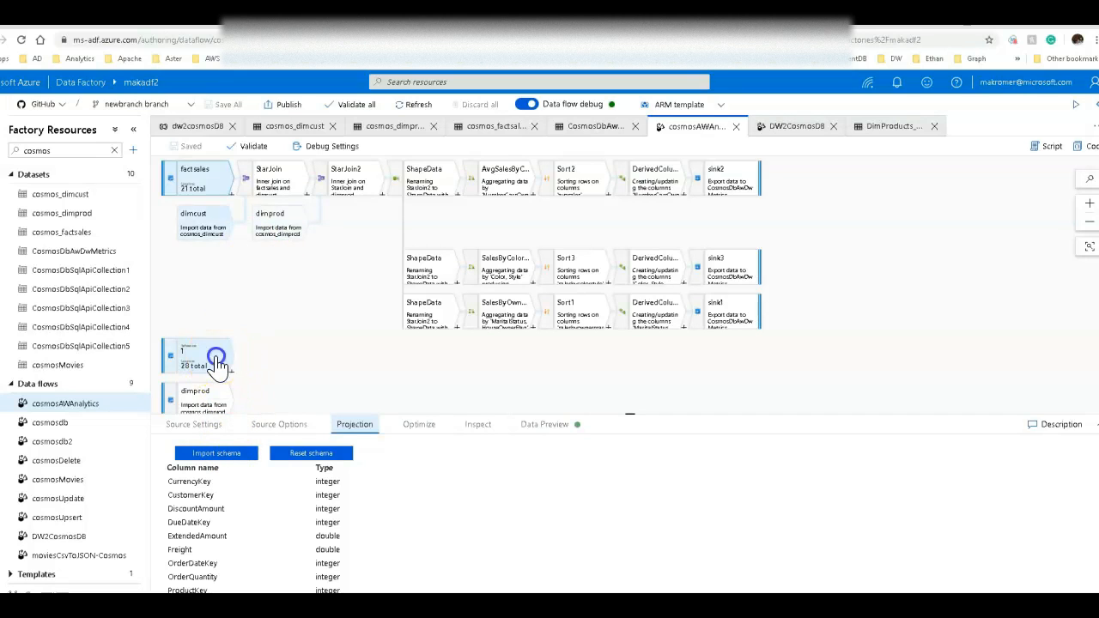
Review the second dimcust source's projection and the StarJoin join settings.
click(355, 424)
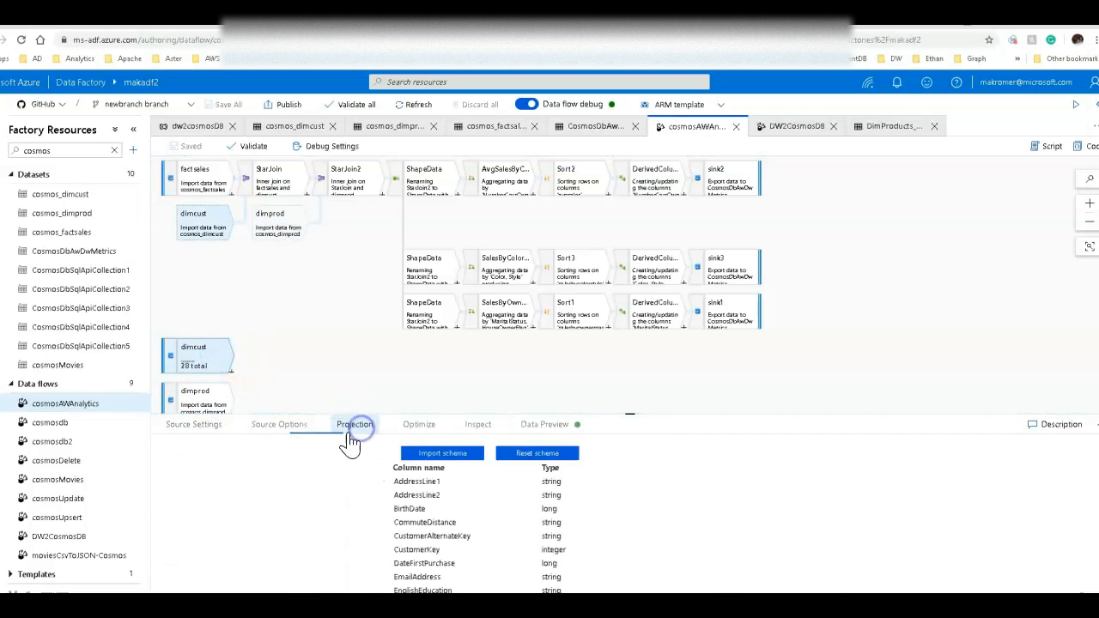
click(275, 176)
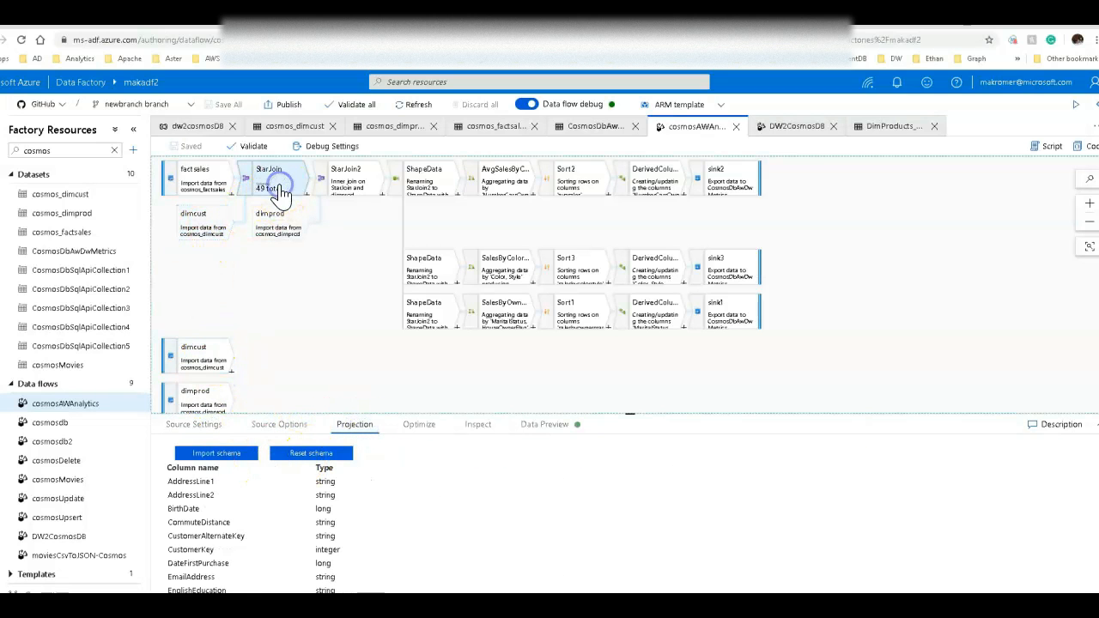
click(341, 579)
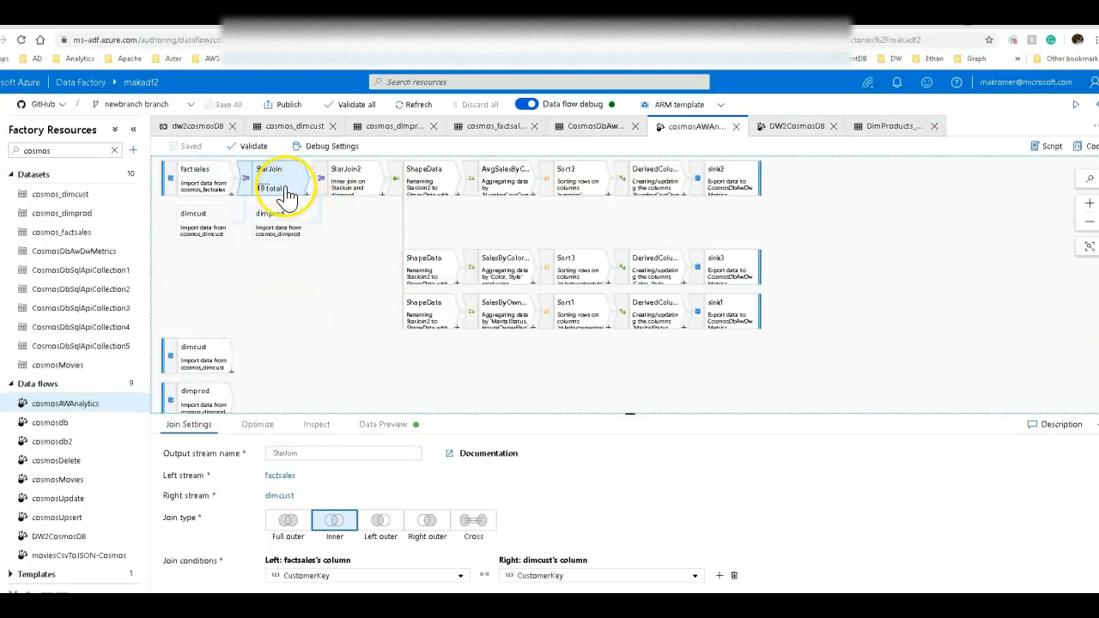
Review the StarJoin2 join settings and the ShapeData select mappings in an expanded panel.
click(332, 187)
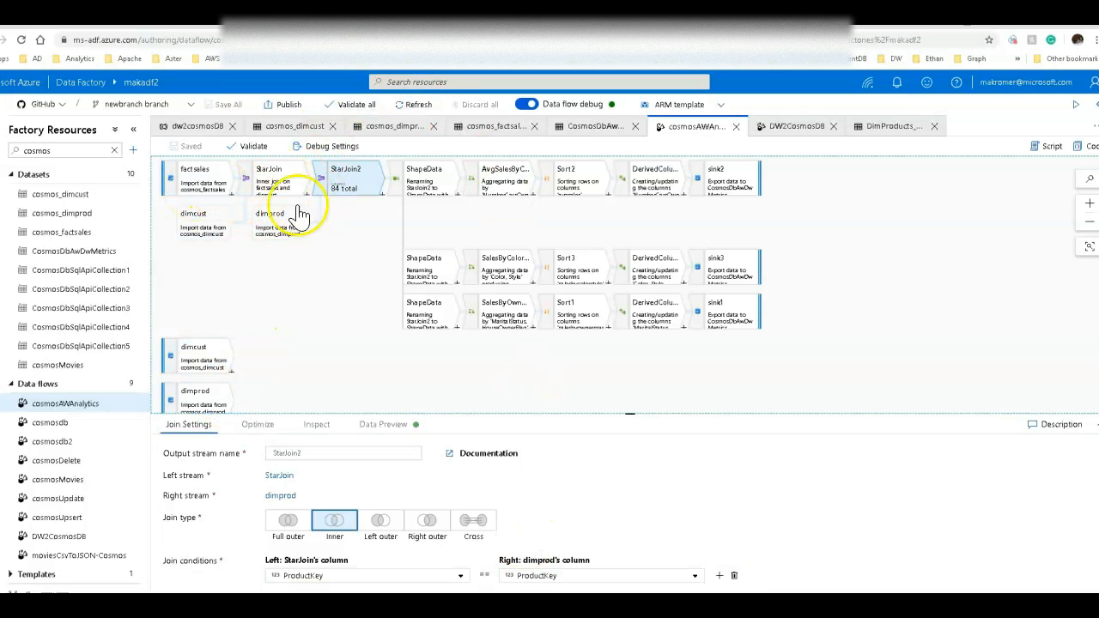
click(411, 198)
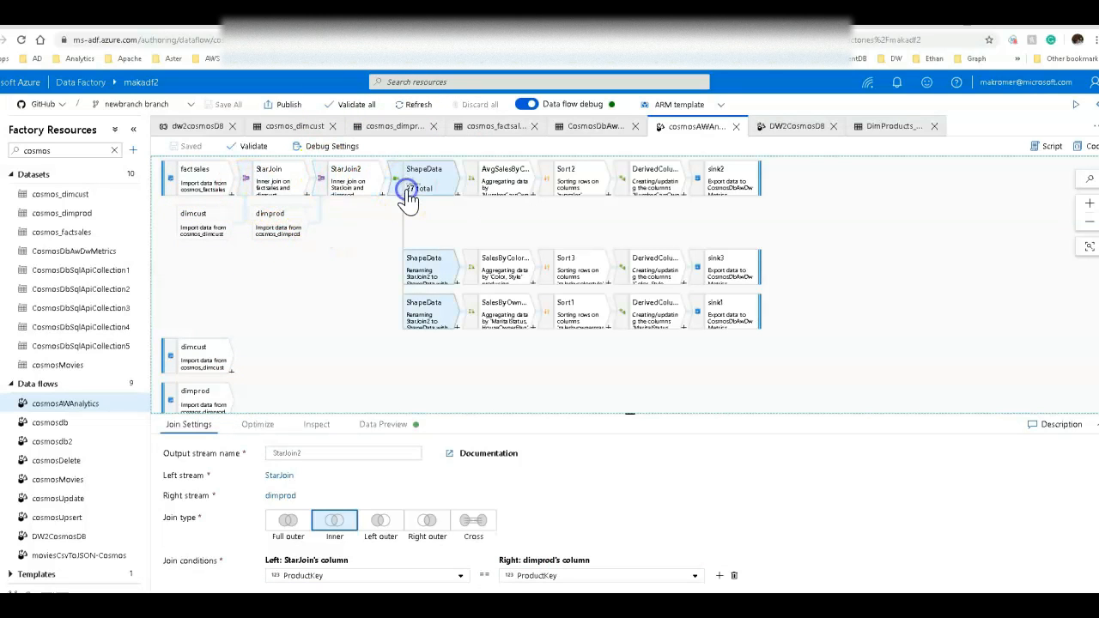
click(193, 424)
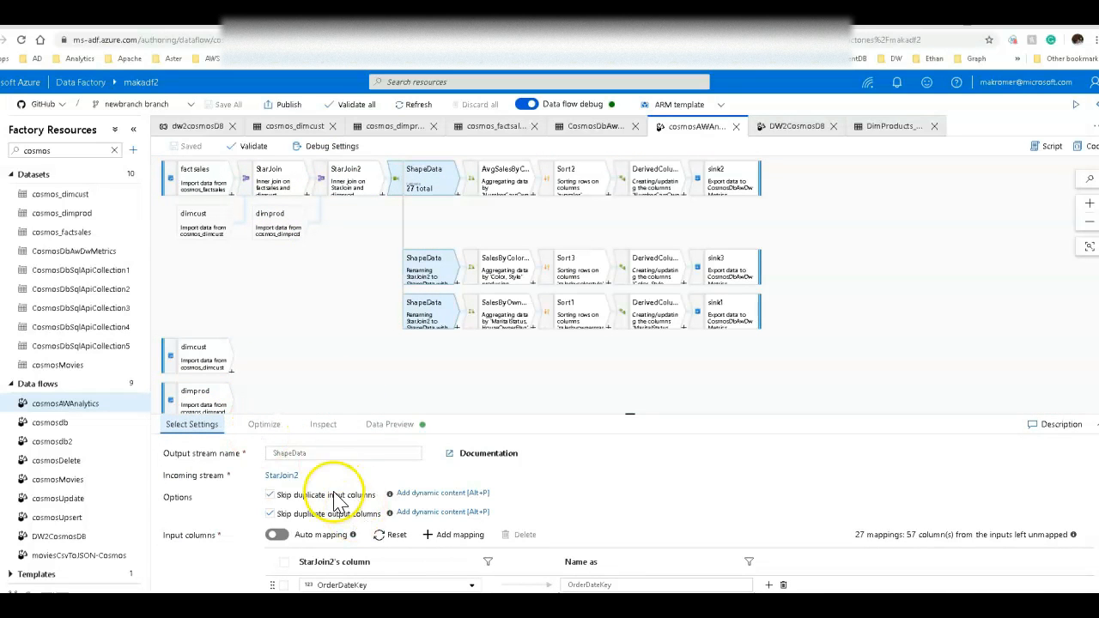
click(1097, 425)
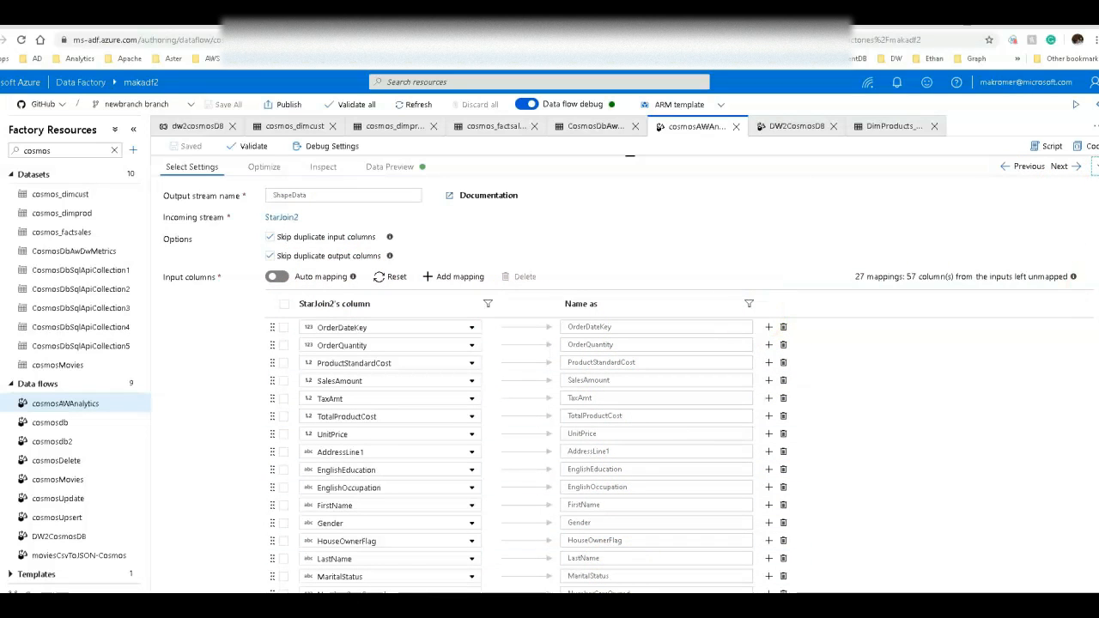
click(1093, 165)
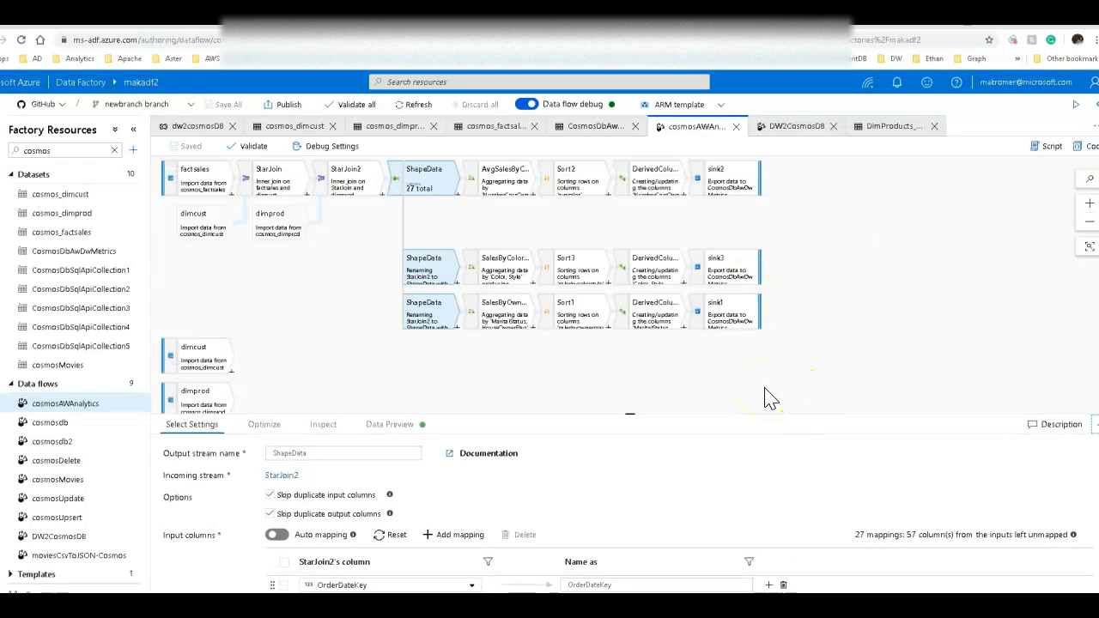
click(421, 178)
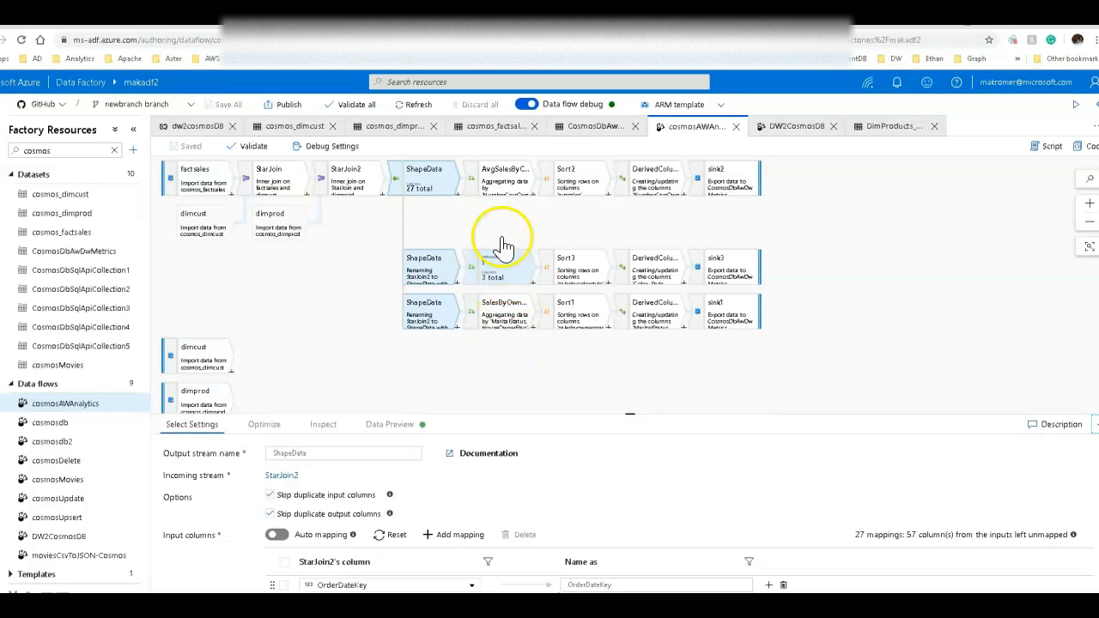
click(460, 207)
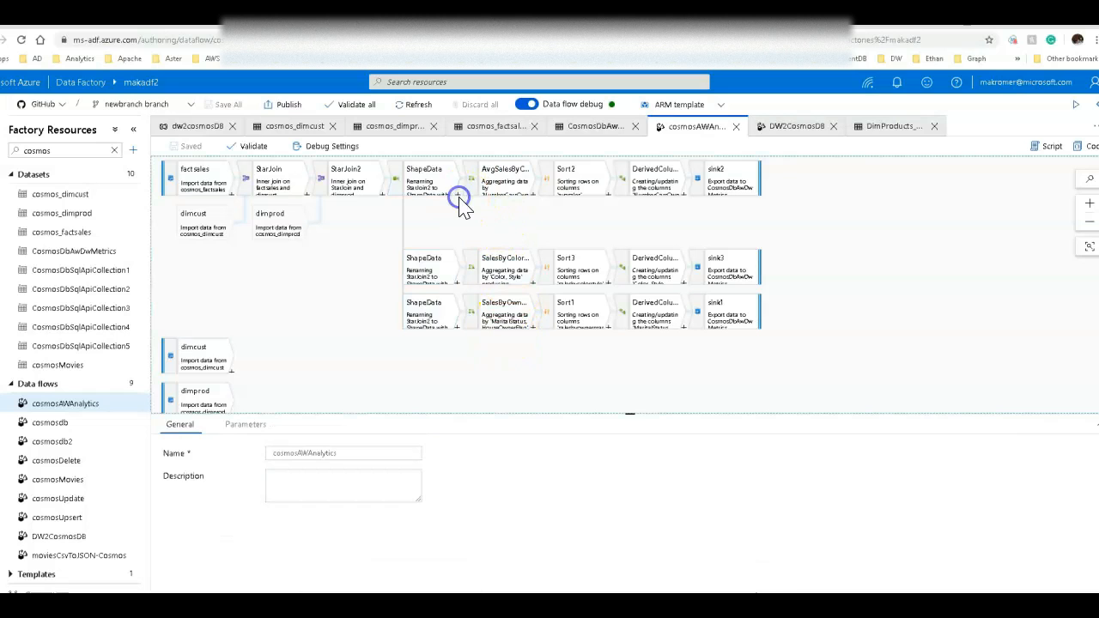
click(457, 195)
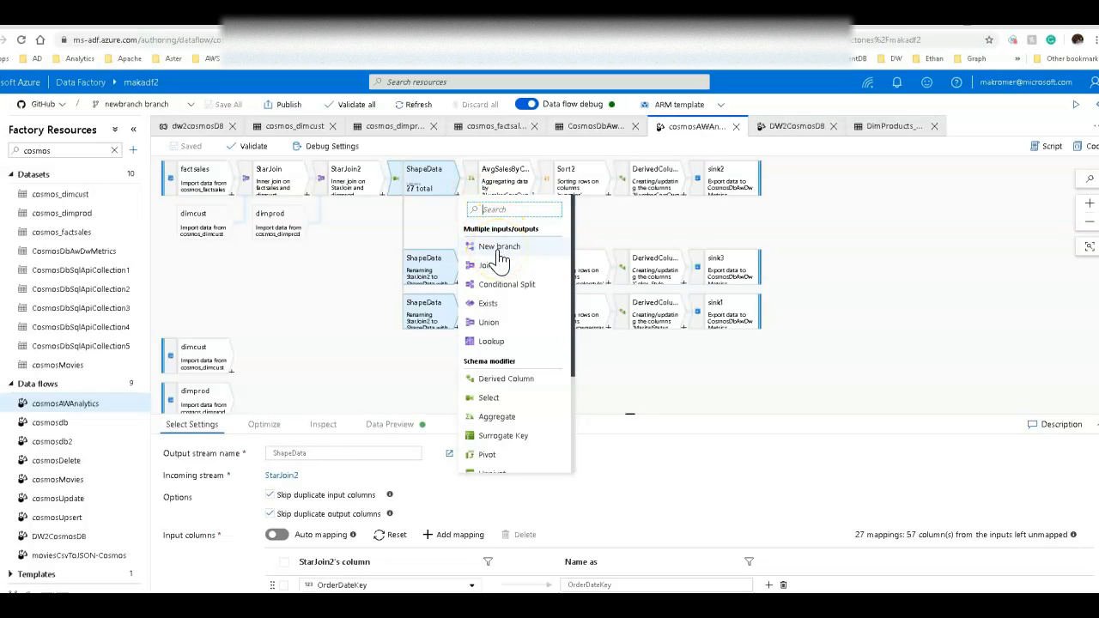
click(365, 370)
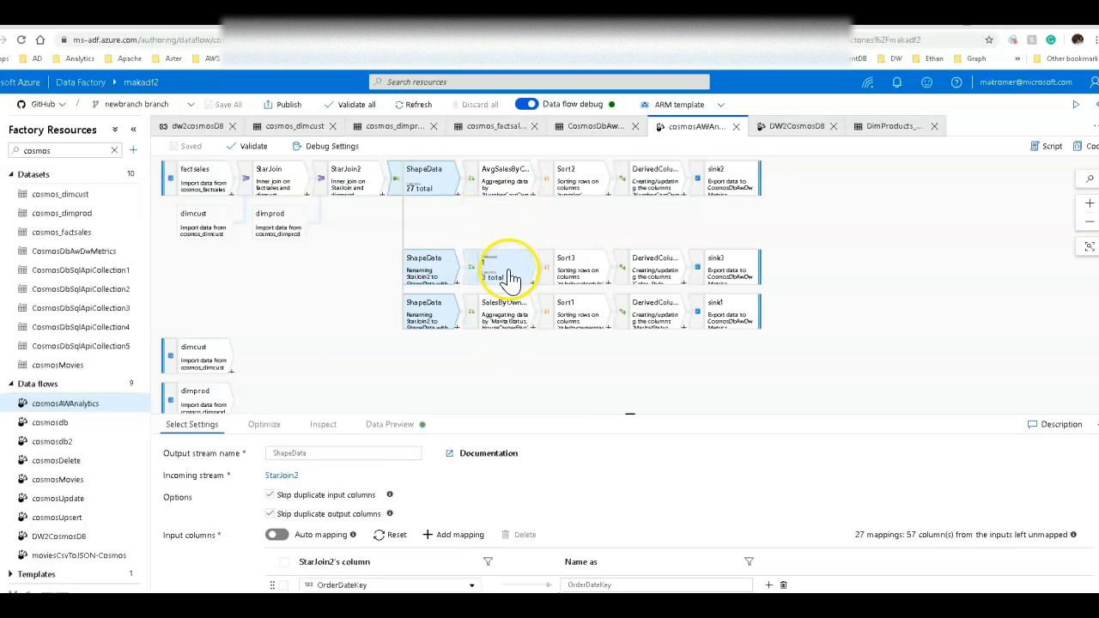
Inspect the AvgSalesByCarsAndChildren aggregate's group-by columns and the avgsales aggregate expression.
click(504, 182)
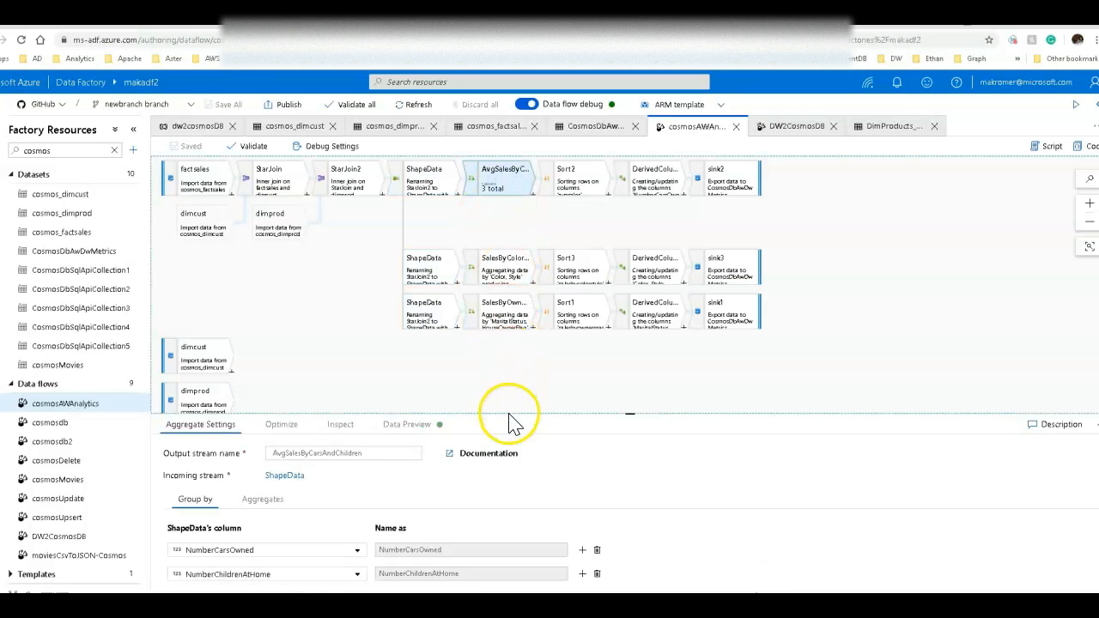
mouse_move(266, 563)
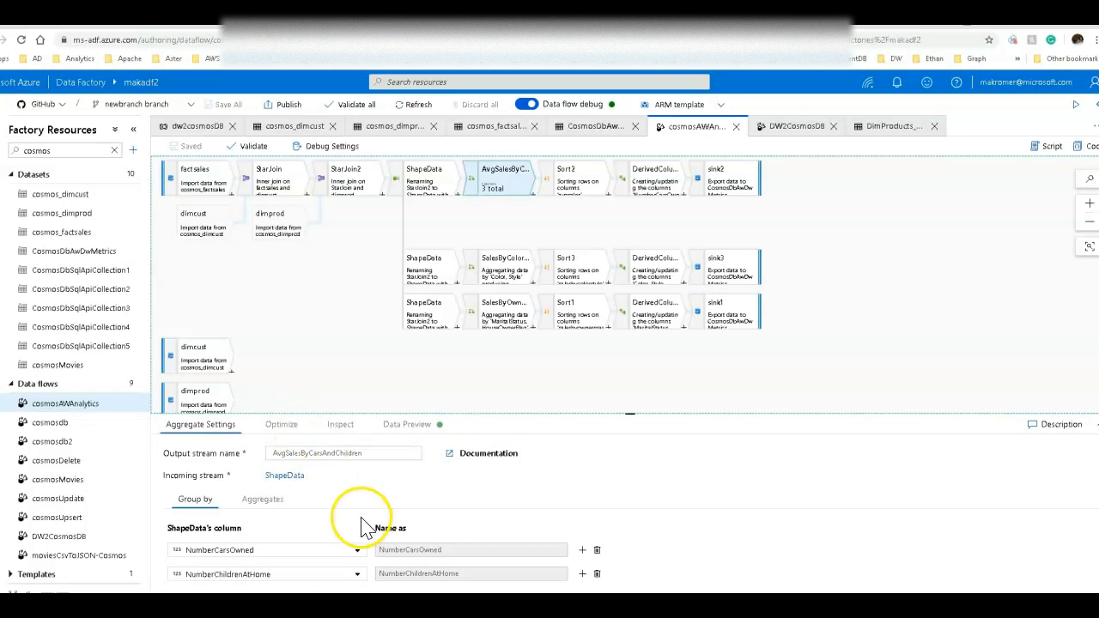
click(263, 501)
click(376, 567)
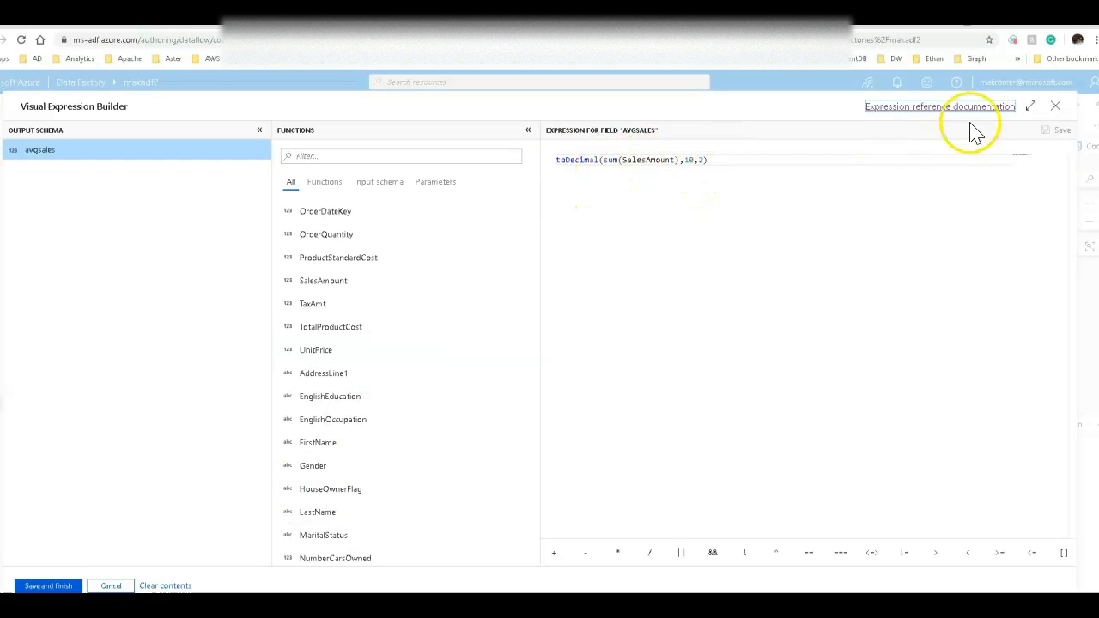
click(1056, 105)
Review Sort2's data preview in an expanded panel, selecting the avgsales and NumberChildrenAtHome columns.
click(566, 185)
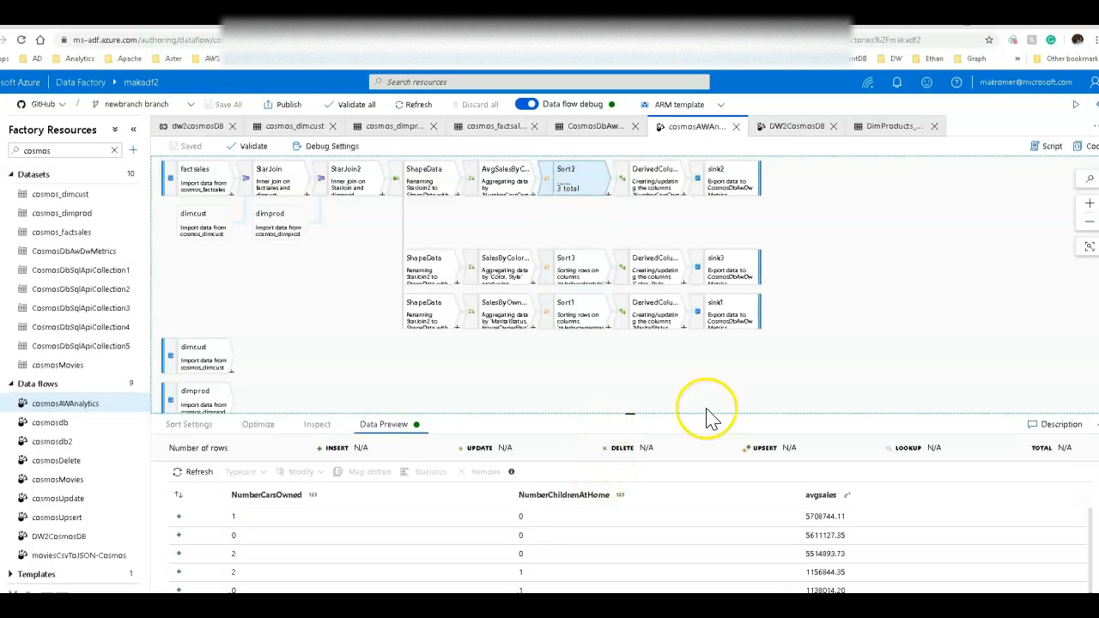
click(1096, 424)
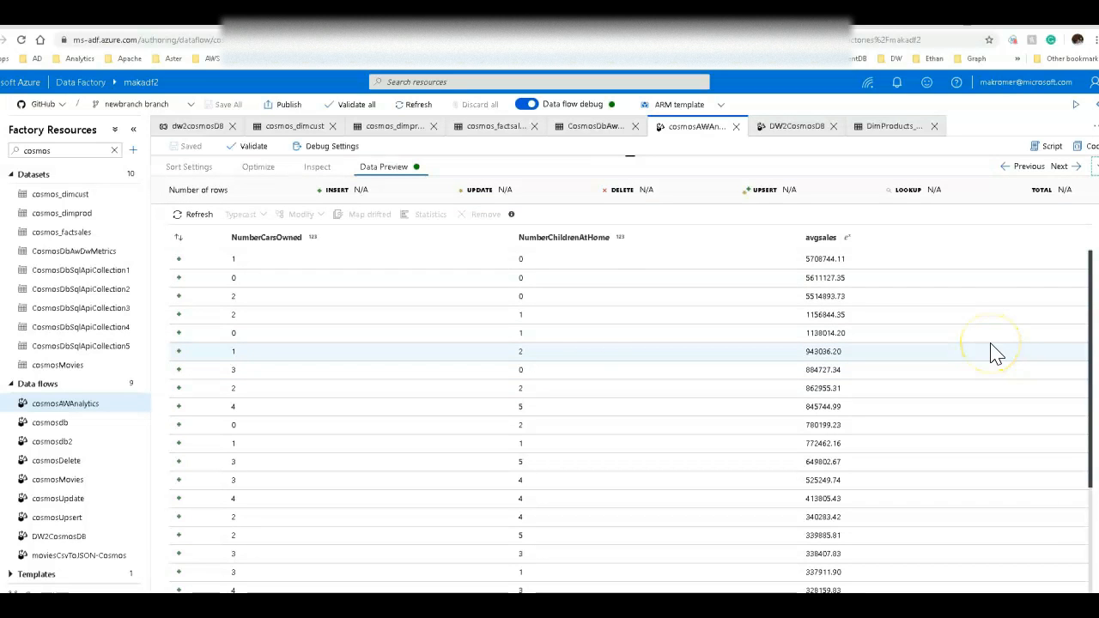
click(830, 240)
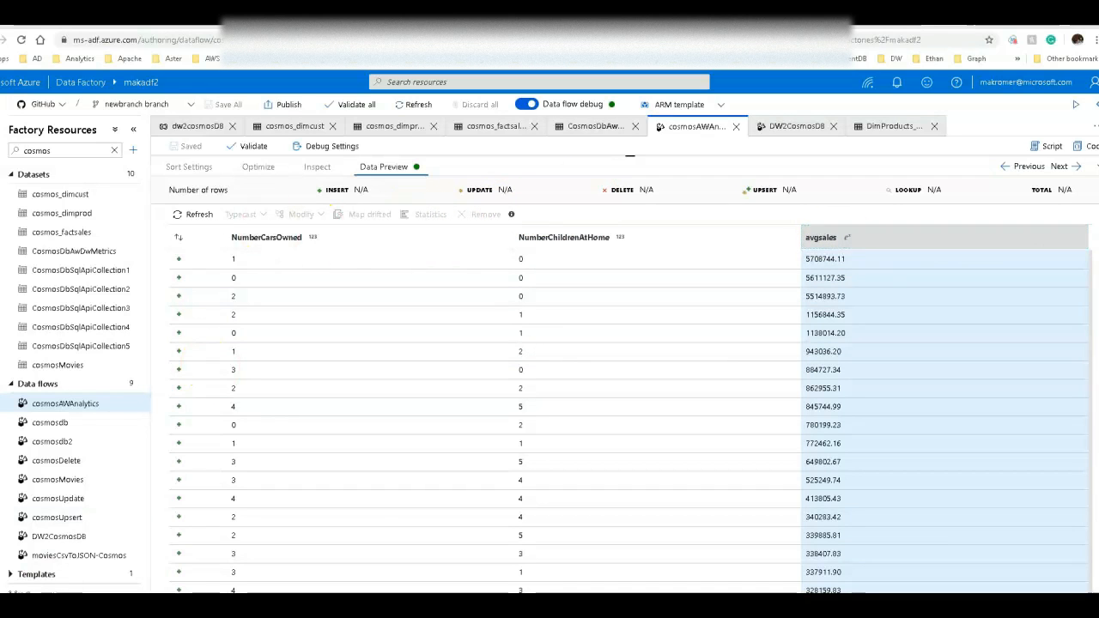
click(386, 218)
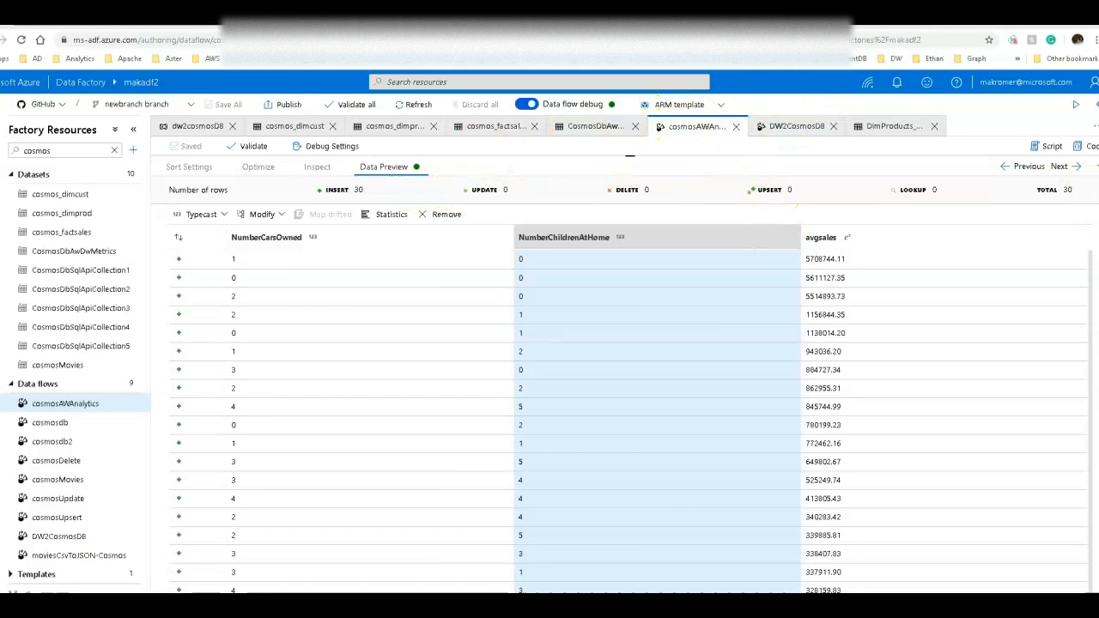
click(630, 157)
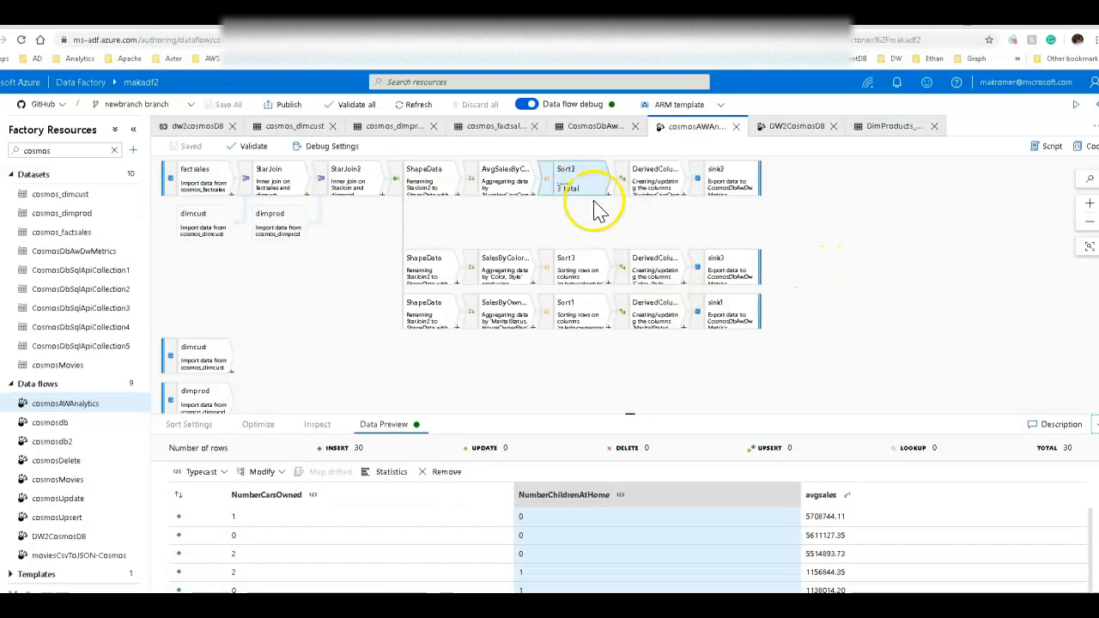
Review DerivedColumn2's column expressions and the sink2 data preview.
click(642, 181)
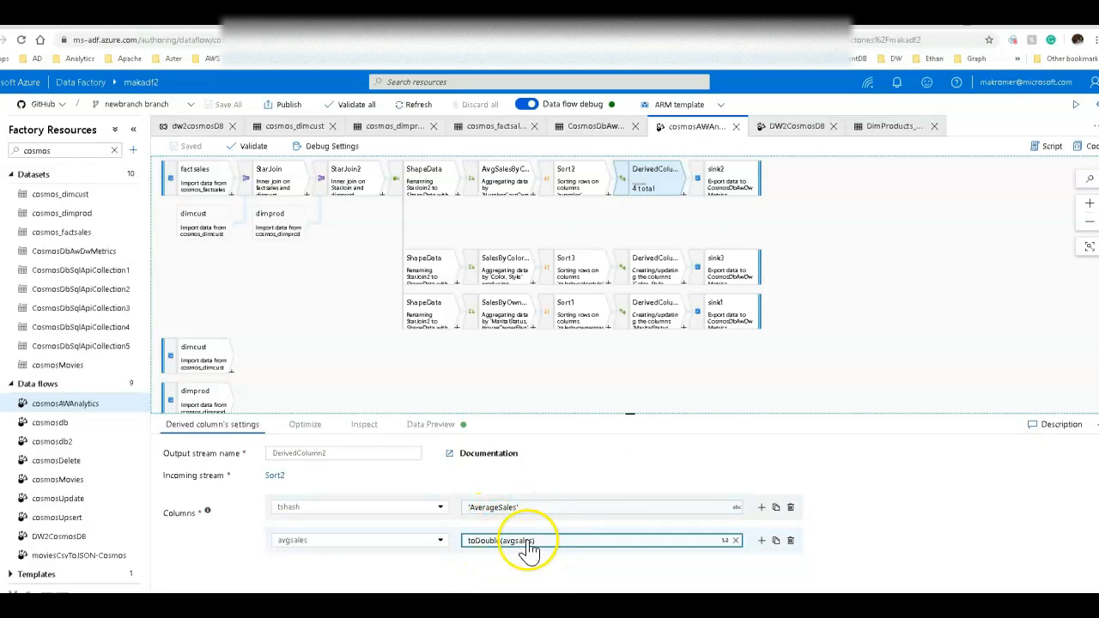
click(533, 510)
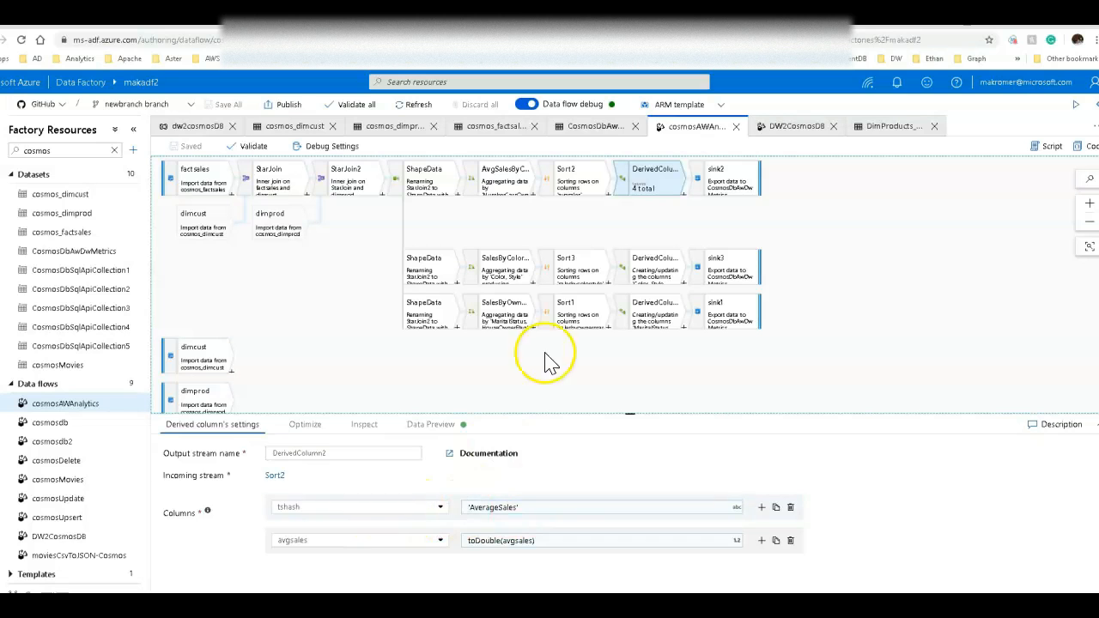
click(732, 180)
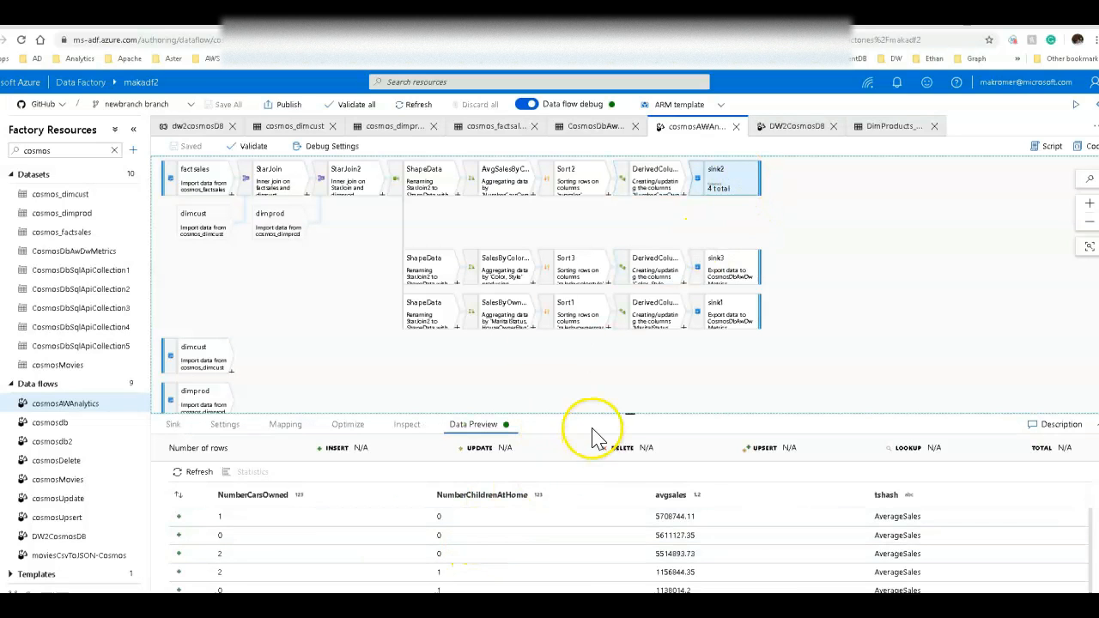
drag(594, 414, 584, 266)
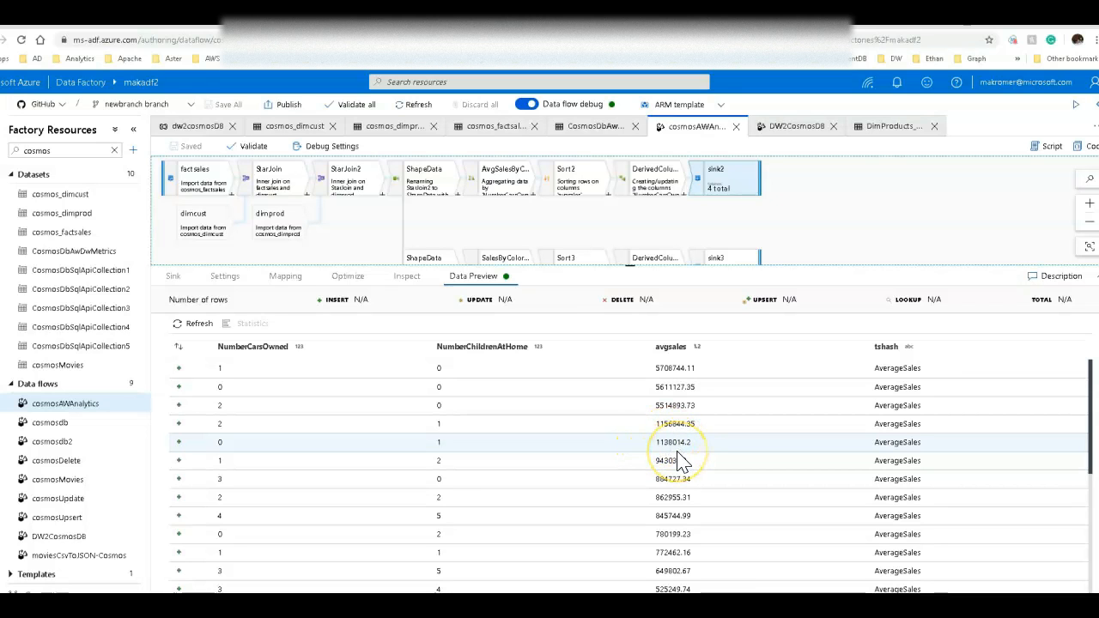
drag(662, 266, 673, 341)
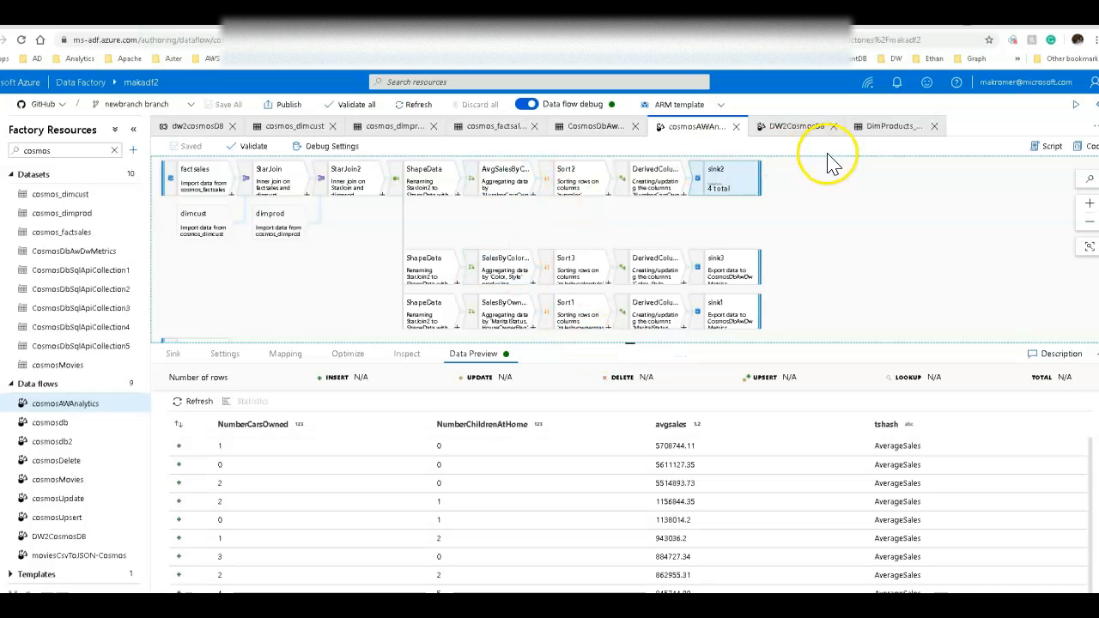
Open the dw2cosmosDB pipeline, review the Cosmos Dataflow activity's settings and reposition the activity on the canvas.
click(189, 126)
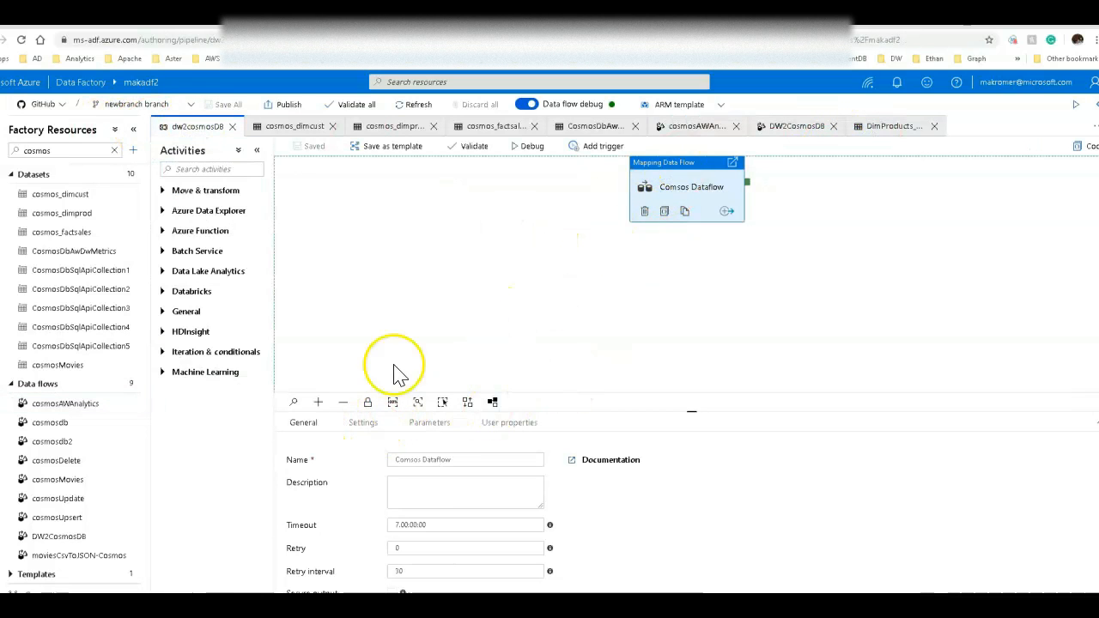
click(356, 430)
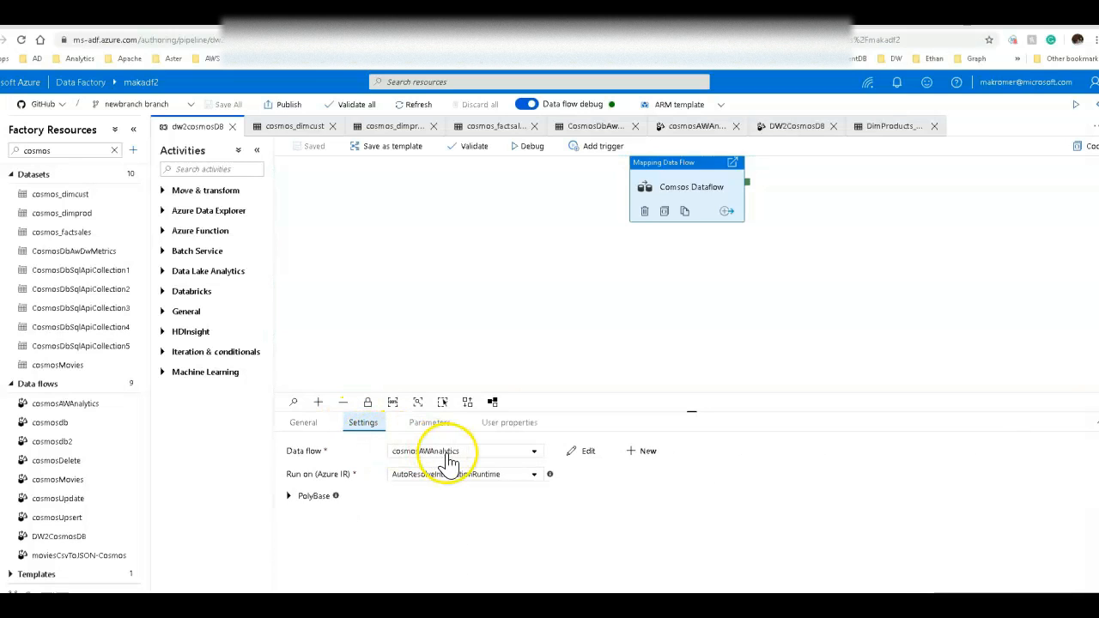
click(562, 269)
drag(677, 167, 580, 242)
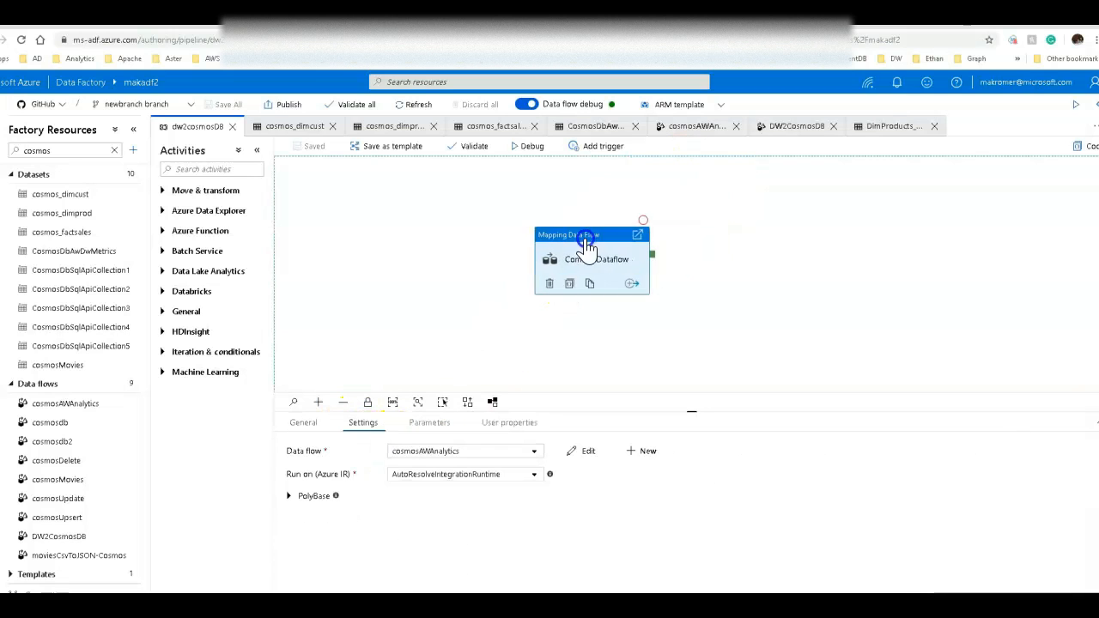